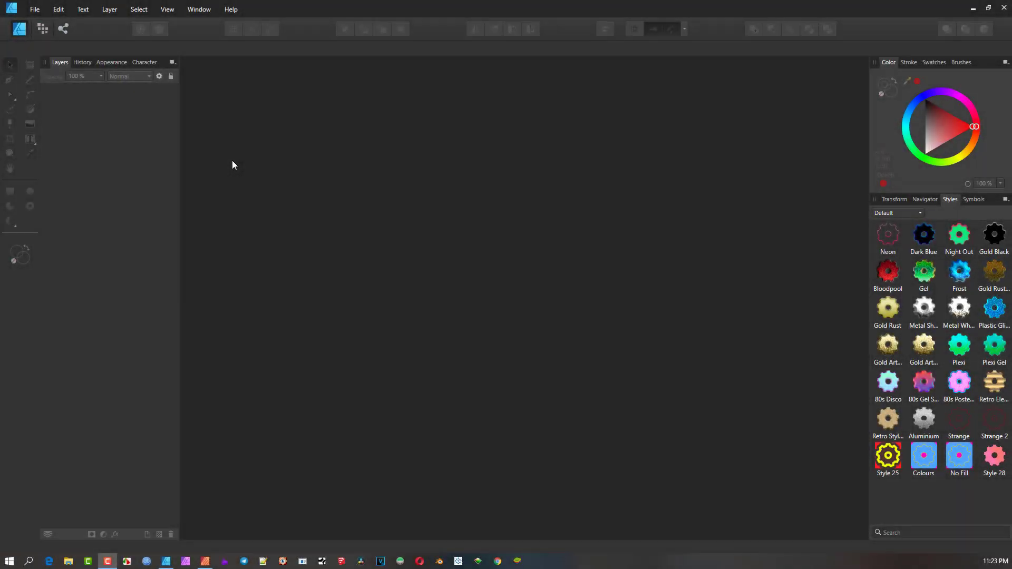
# In a new portrait document, add a text frame in the page's upper-left area with filler text and extend its lower edge
pyautogui.click(32, 10)
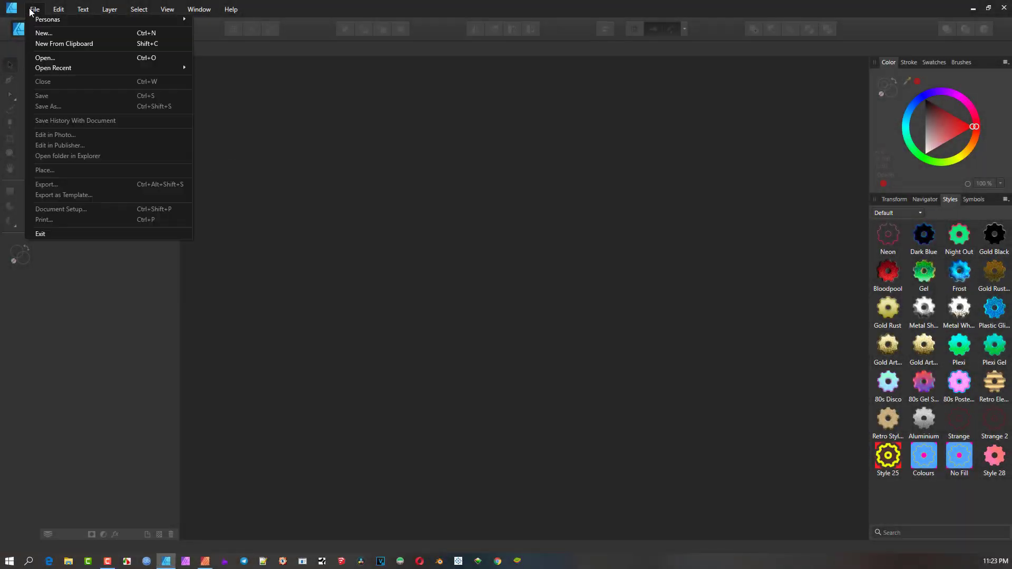
pyautogui.click(53, 33)
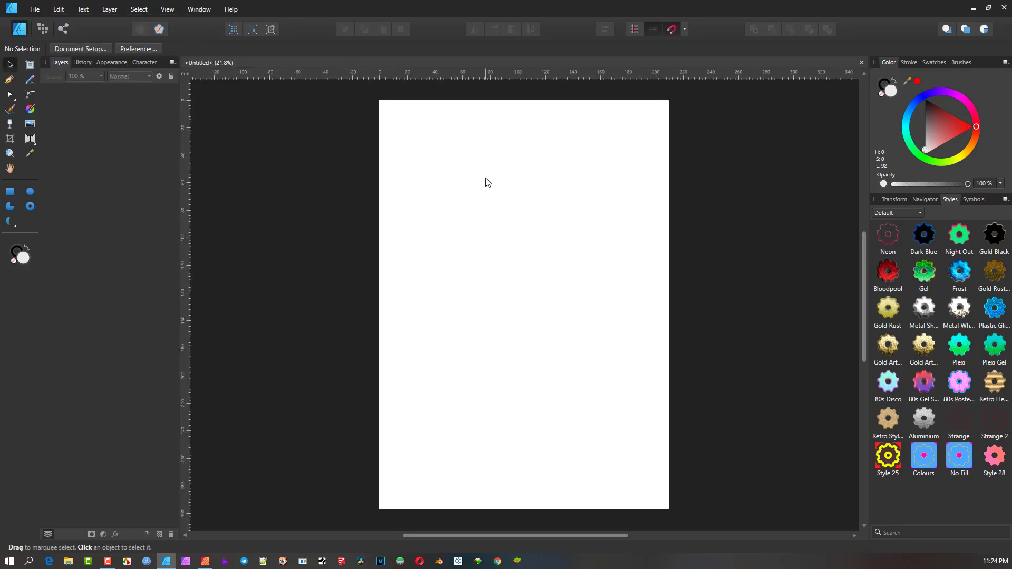
pyautogui.click(31, 138)
pyautogui.click(77, 154)
pyautogui.moveTo(395, 132); pyautogui.dragTo(484, 257)
pyautogui.rightClick(417, 163)
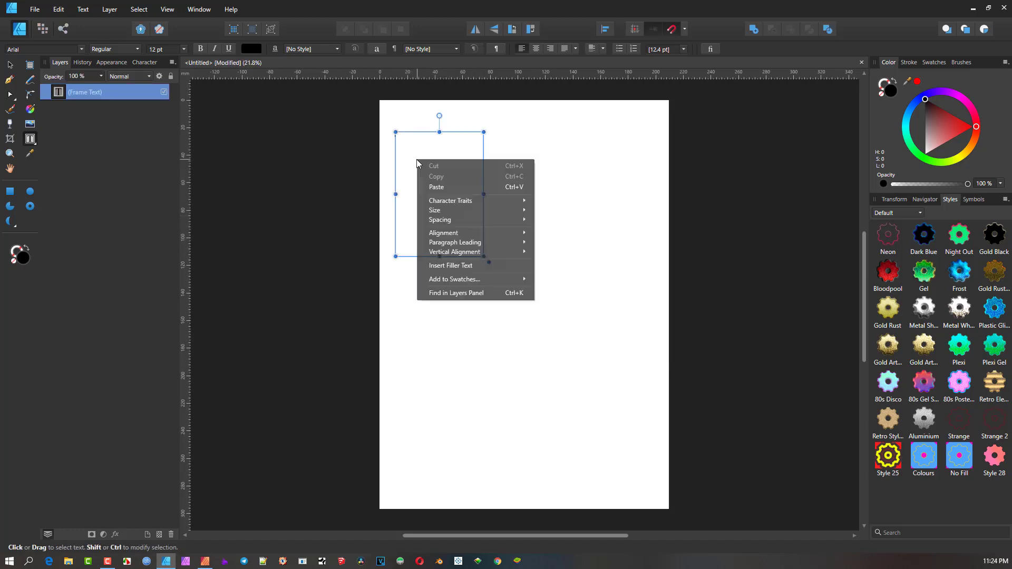
pyautogui.click(467, 266)
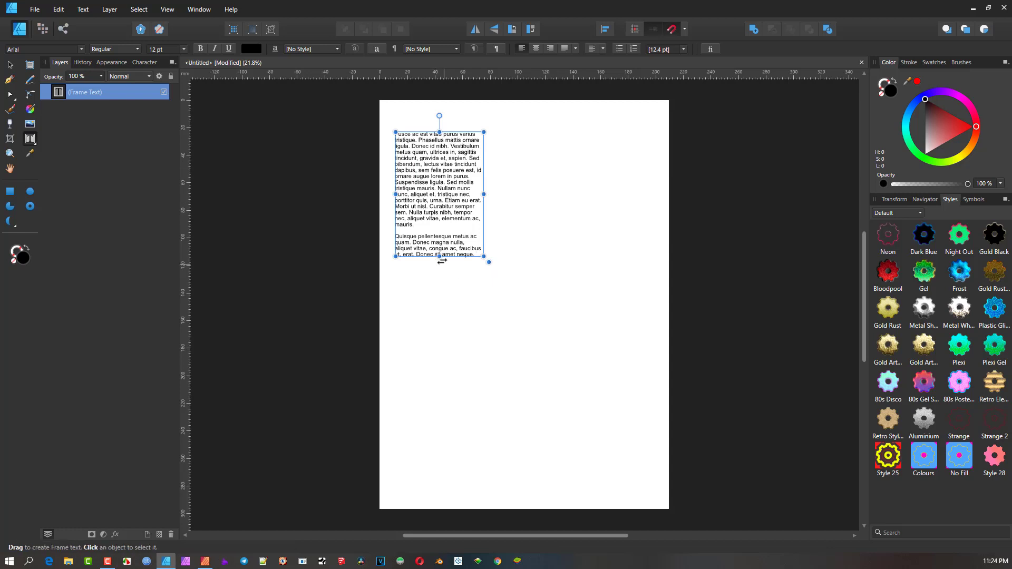
pyautogui.moveTo(441, 257); pyautogui.dragTo(443, 285)
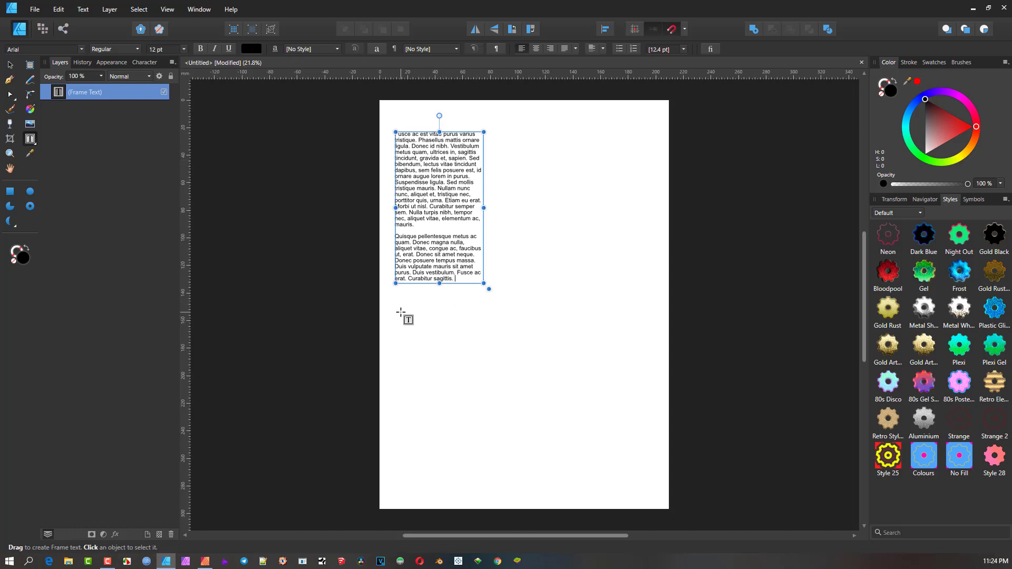
# Add two more frames with filler text: one at the page's lower left and one full-height column to the right of both
pyautogui.moveTo(401, 357); pyautogui.dragTo(489, 489)
pyautogui.rightClick(431, 377)
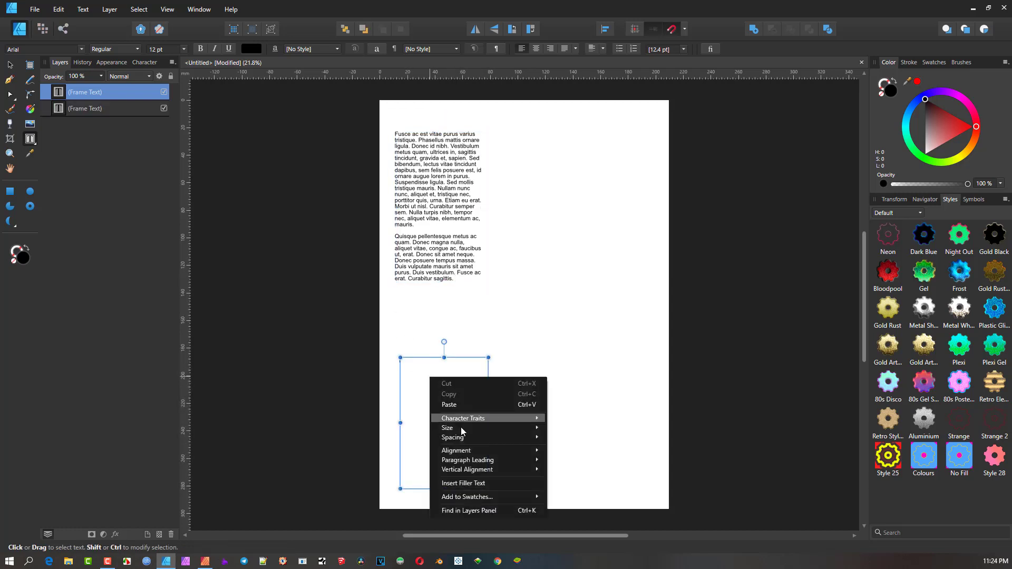
pyautogui.click(456, 482)
pyautogui.moveTo(508, 131); pyautogui.dragTo(606, 490)
pyautogui.rightClick(534, 181)
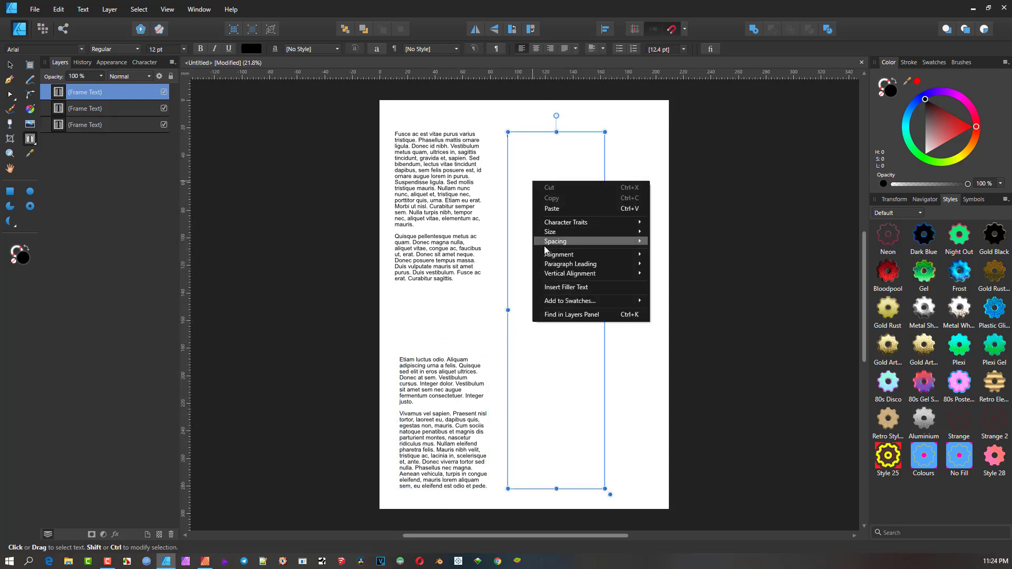
pyautogui.click(572, 288)
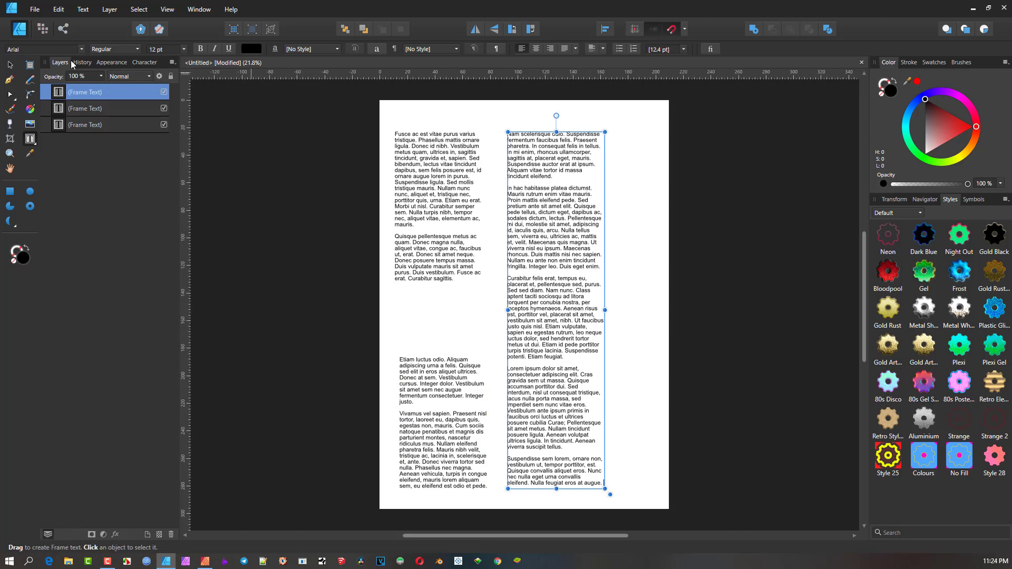
# Move the tall column frame toward the page's right edge and shorten it from its upper edge
pyautogui.click(12, 65)
pyautogui.moveTo(545, 169); pyautogui.dragTo(595, 169)
pyautogui.moveTo(606, 132); pyautogui.dragTo(603, 232)
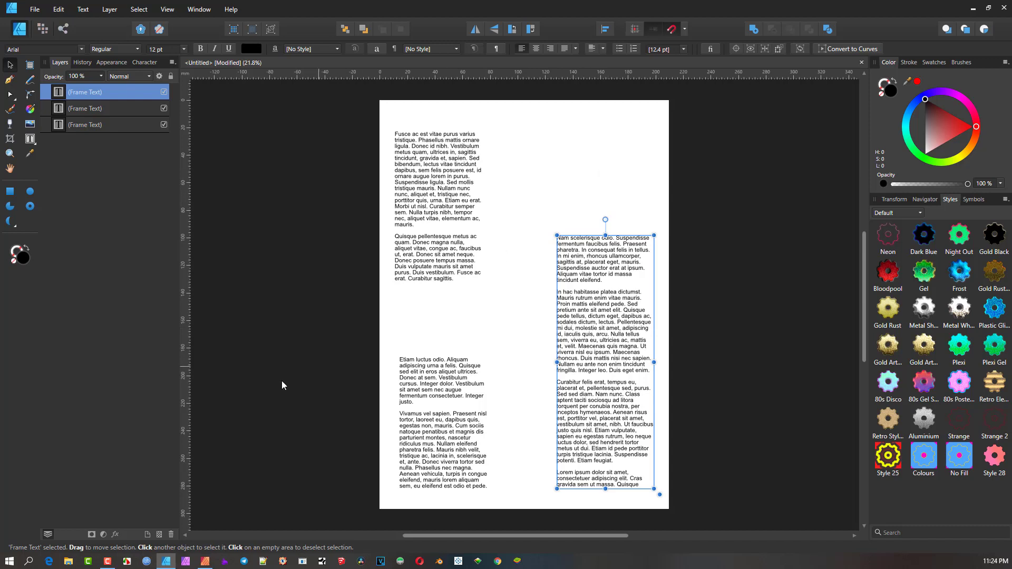
# Move the page's upper-left text frame down and align it with the left edge of the frame below
pyautogui.click(428, 253)
pyautogui.moveTo(438, 222); pyautogui.dragTo(441, 242)
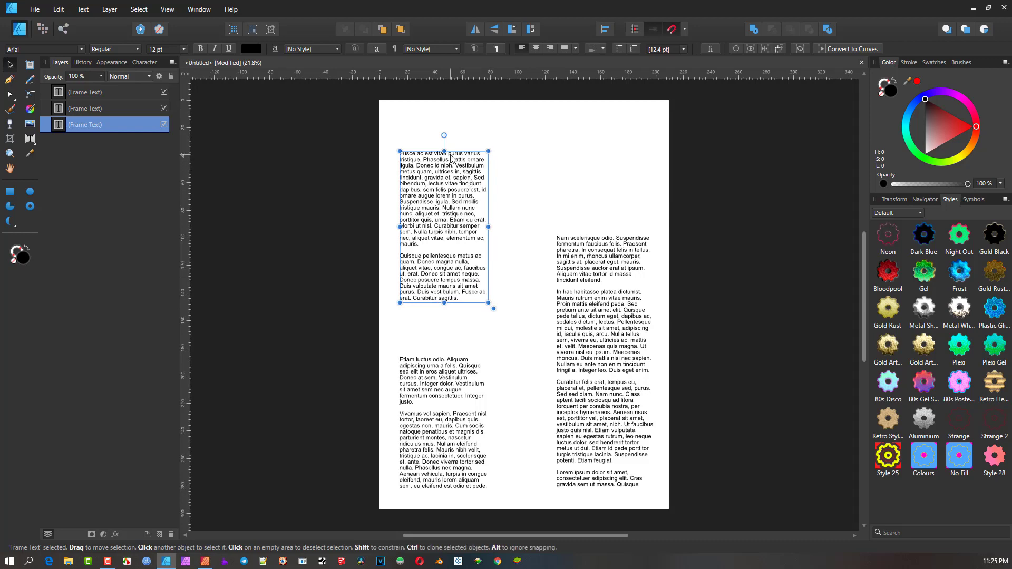
pyautogui.moveTo(443, 214); pyautogui.dragTo(444, 231)
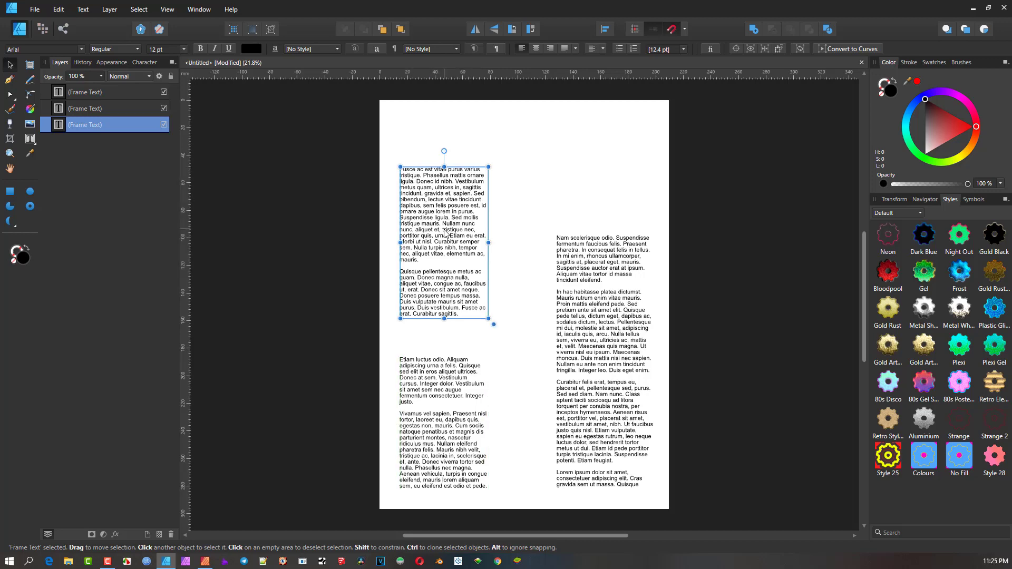
# Switch to Affinity Publisher and create a new portrait document with page margins
pyautogui.moveTo(214, 564)
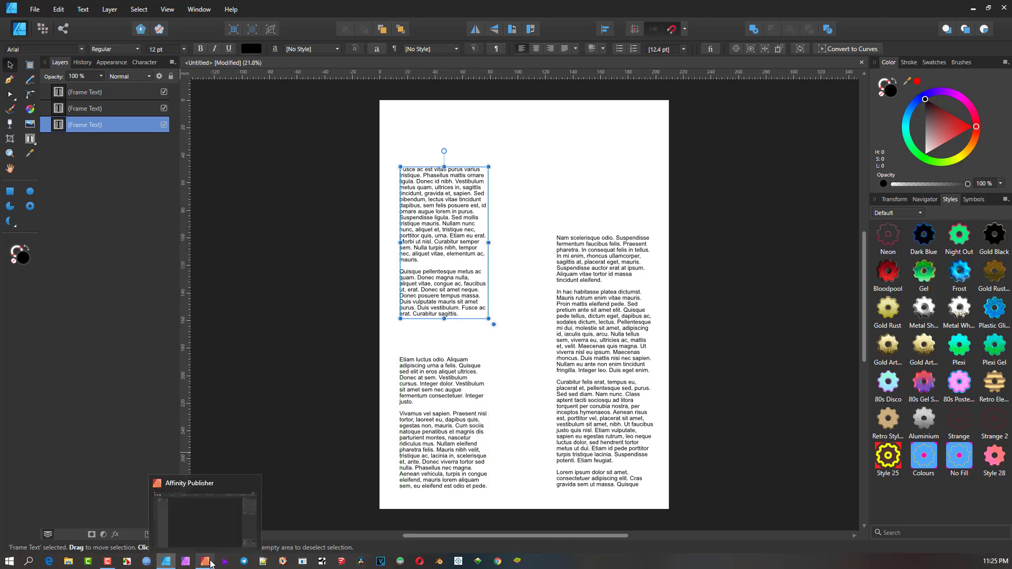
pyautogui.click(203, 563)
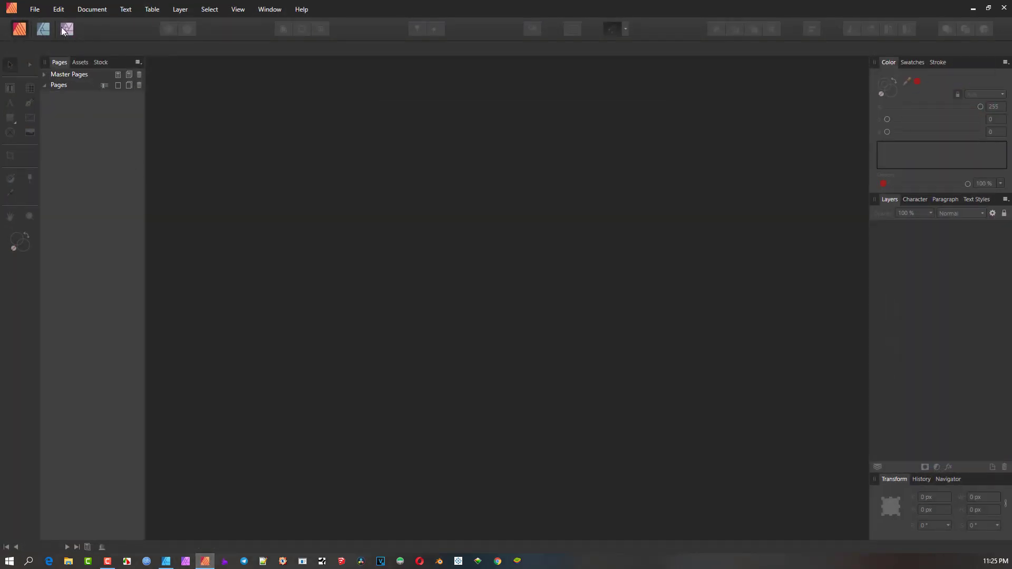
pyautogui.click(40, 9)
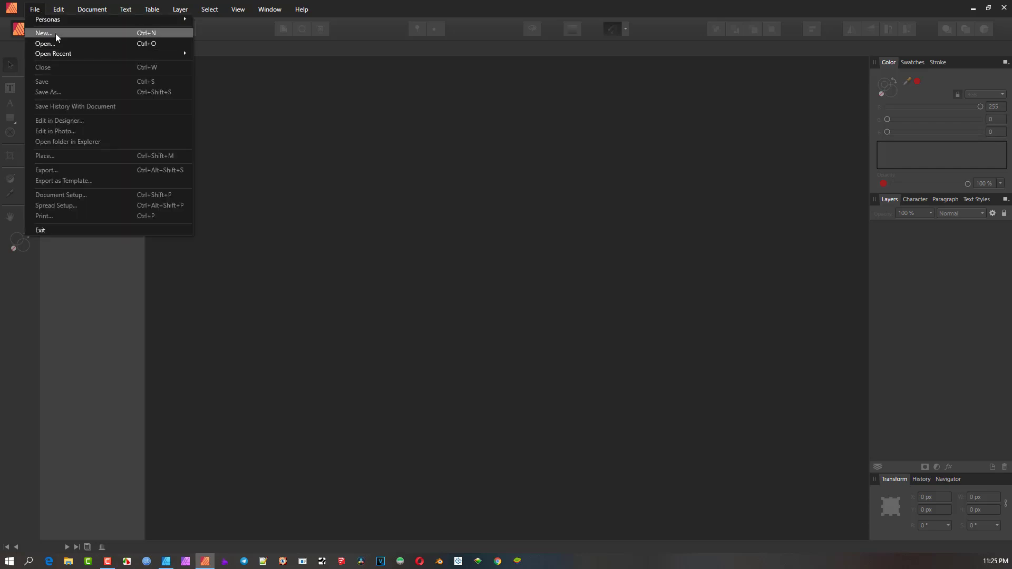
pyautogui.click(55, 33)
pyautogui.doubleClick(426, 283)
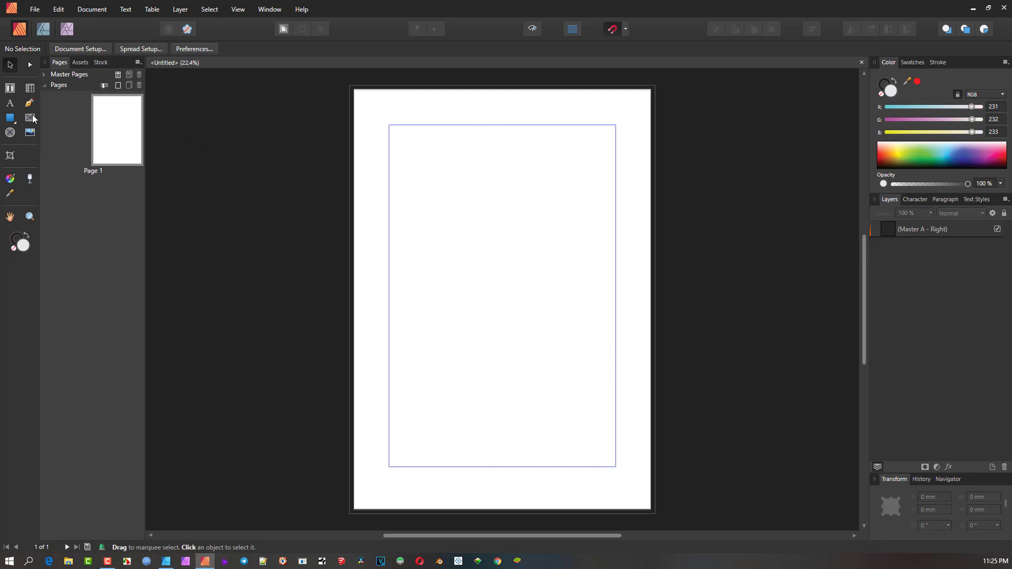
# Draw a text frame about 67.8 by 104.7 mm in the page's upper-left area and insert filler text
pyautogui.click(10, 105)
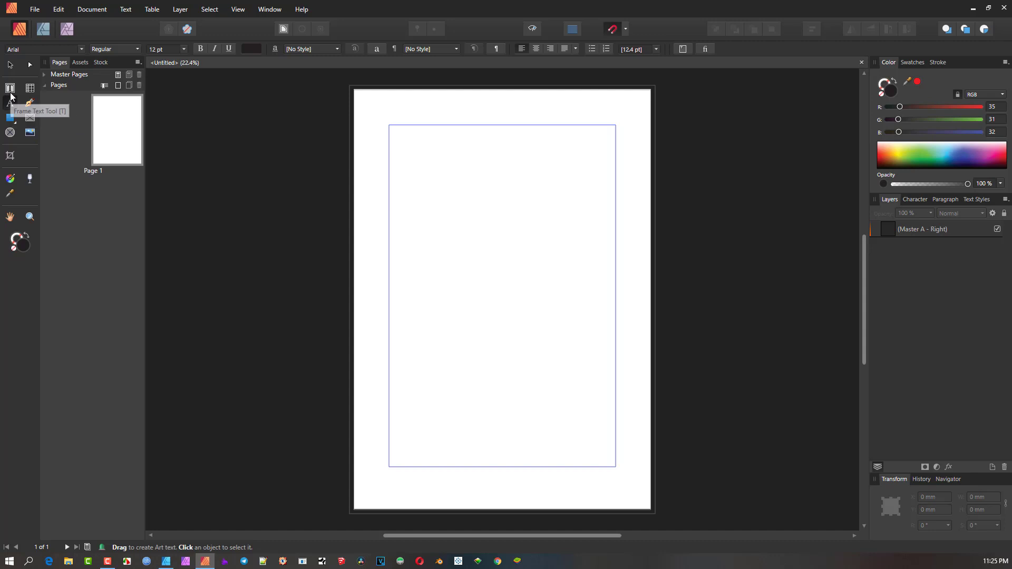
pyautogui.click(11, 90)
pyautogui.moveTo(382, 125); pyautogui.dragTo(477, 273)
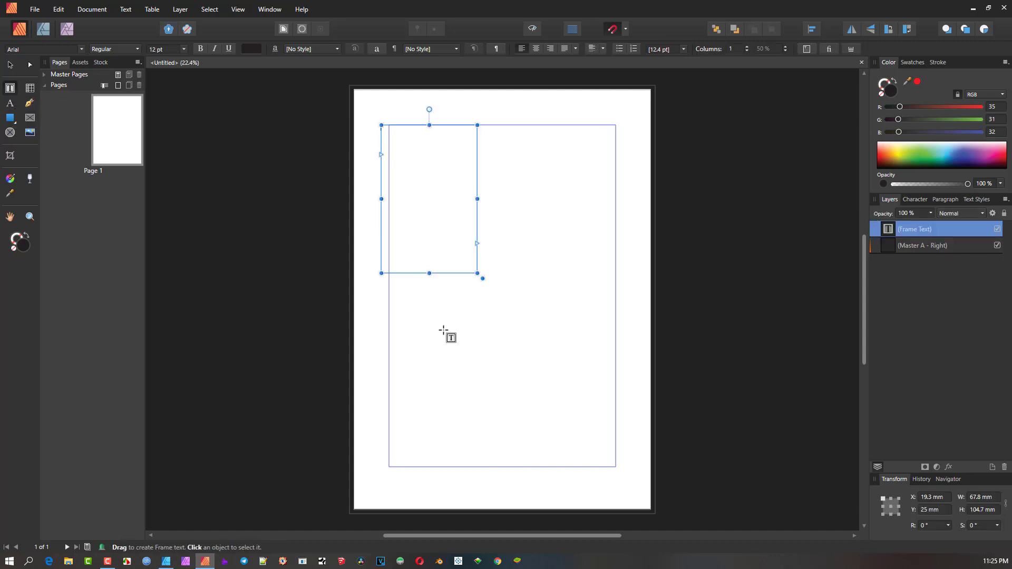
pyautogui.rightClick(422, 202)
pyautogui.click(472, 308)
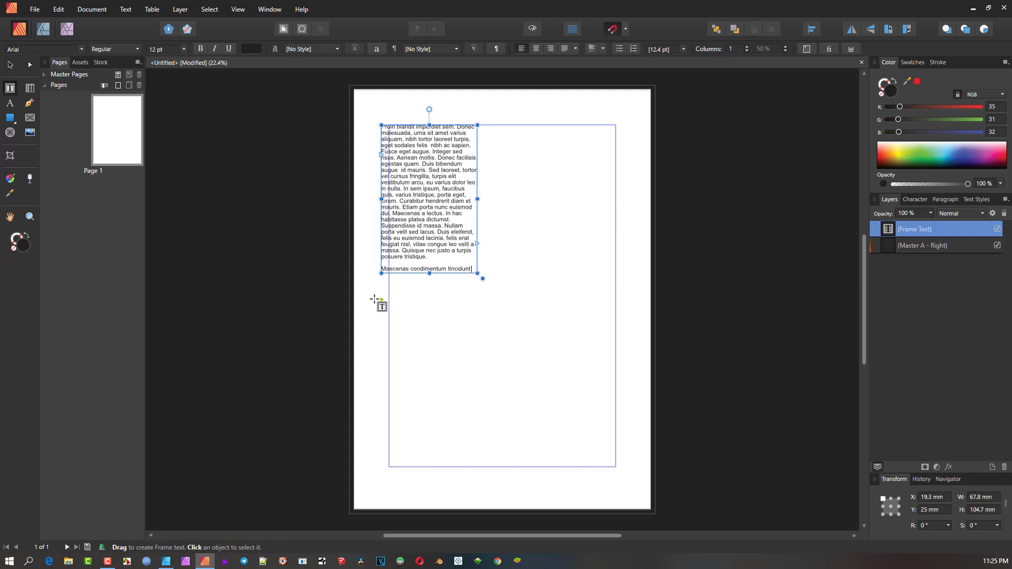
# Add filler text in a frame about 76 by 99.9 mm at the page's lower left and a right-hand column about 75.6 by 256.7 mm
pyautogui.moveTo(380, 347); pyautogui.dragTo(489, 488)
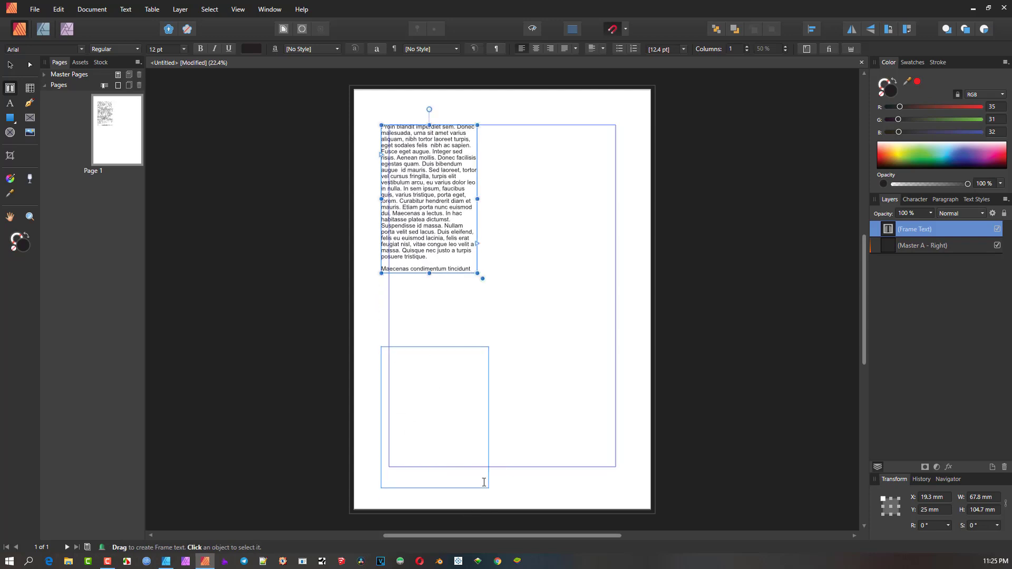
pyautogui.rightClick(436, 399)
pyautogui.click(459, 351)
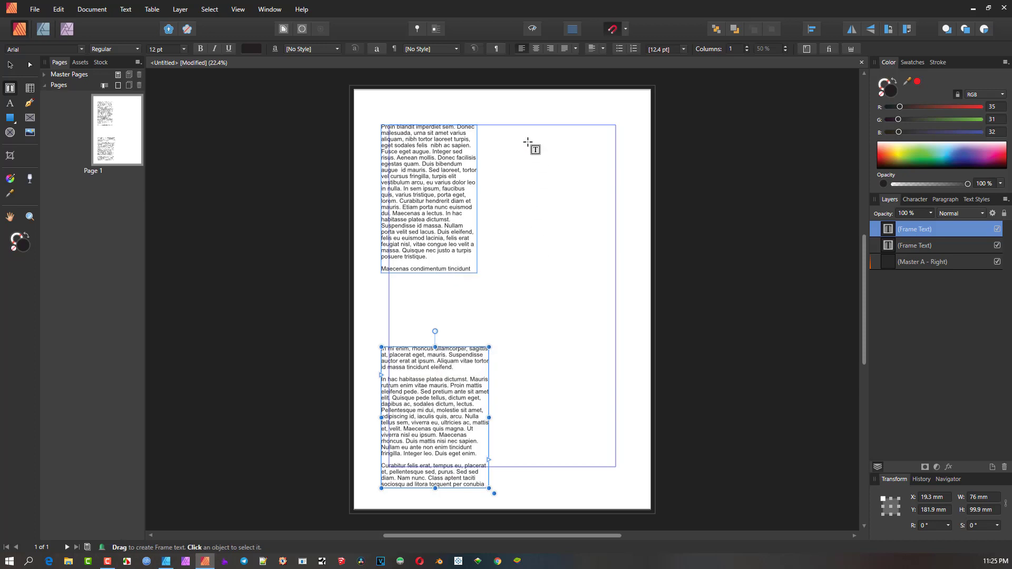
pyautogui.moveTo(529, 137); pyautogui.dragTo(636, 488)
pyautogui.rightClick(594, 270)
pyautogui.click(625, 373)
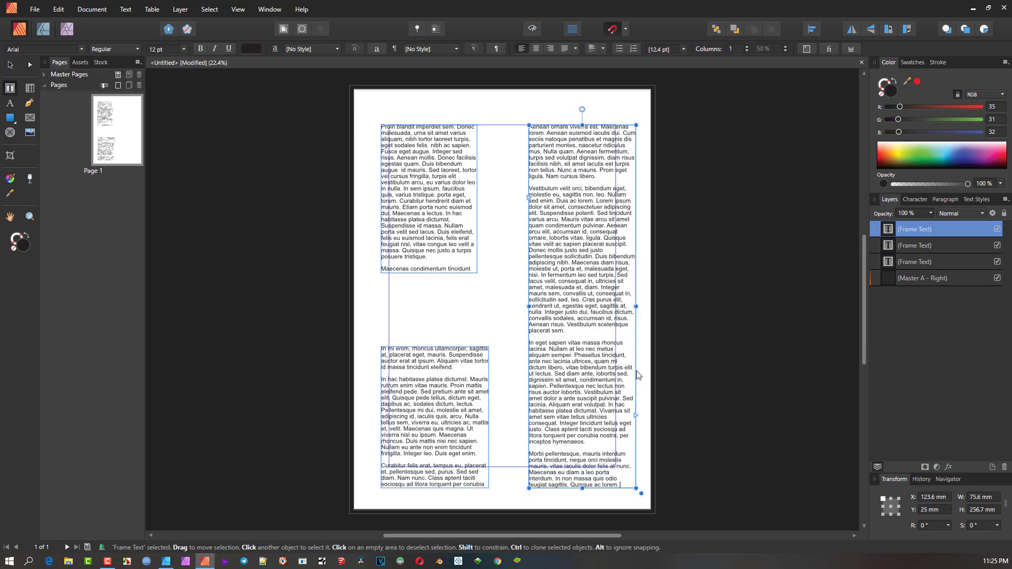
# Reposition the three frames near the margins, narrowing the lower-left one to about 66.2 mm and shortening the upper-left one to about 101 mm
pyautogui.click(10, 65)
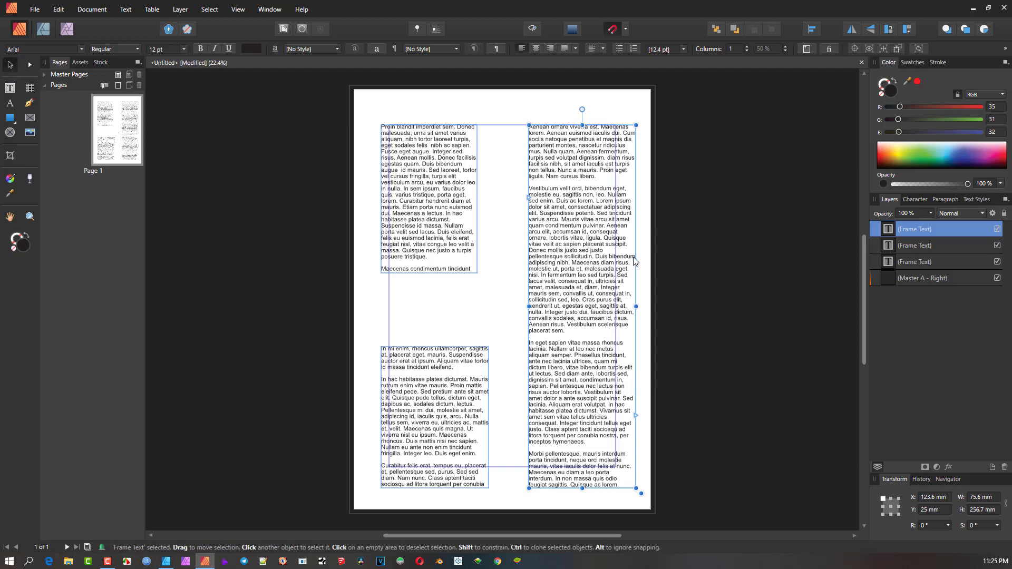
pyautogui.moveTo(584, 250); pyautogui.dragTo(543, 258)
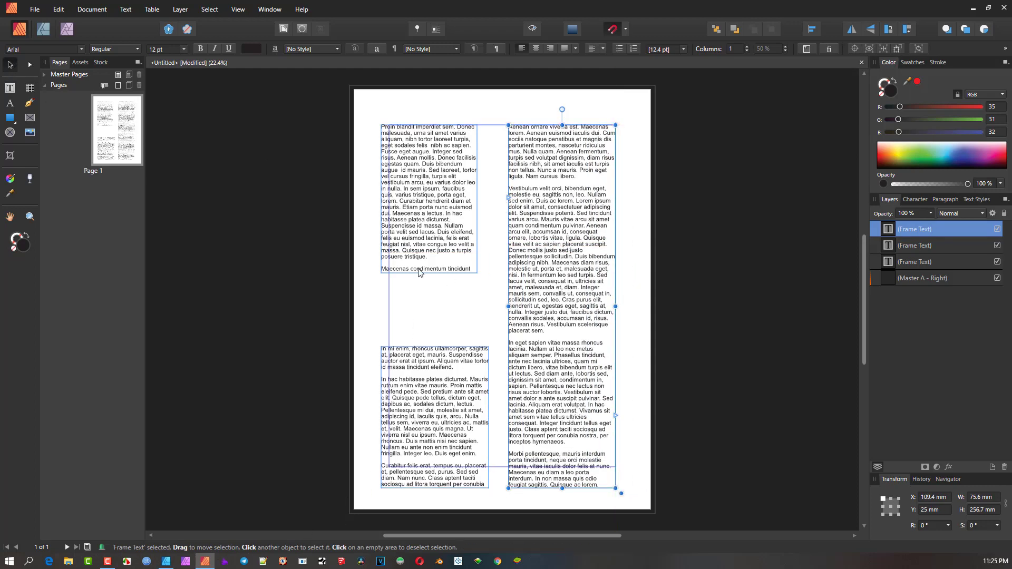
pyautogui.moveTo(438, 241); pyautogui.dragTo(444, 247)
pyautogui.moveTo(432, 400); pyautogui.dragTo(441, 370)
pyautogui.moveTo(494, 387); pyautogui.dragTo(483, 385)
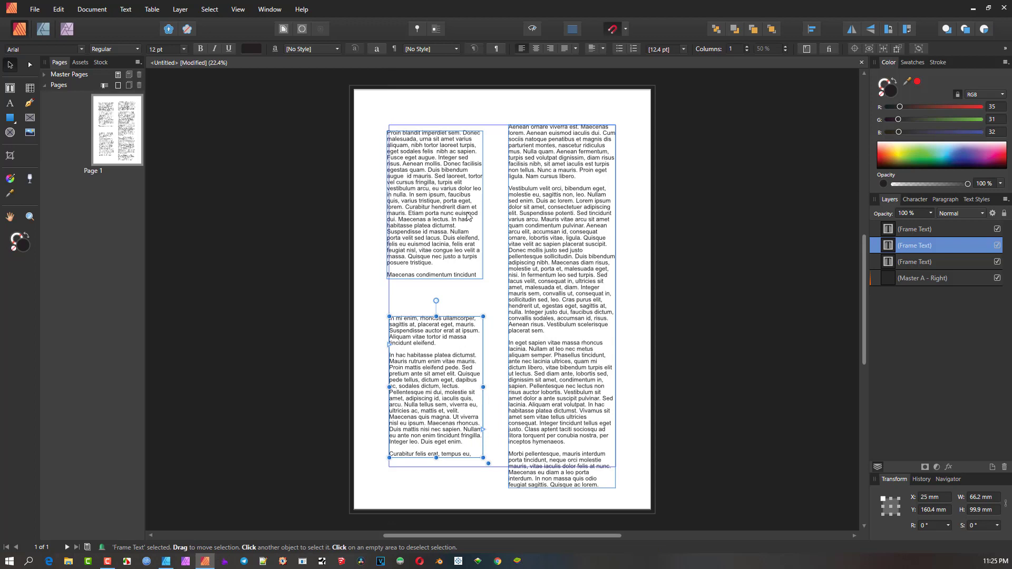
pyautogui.click(442, 214)
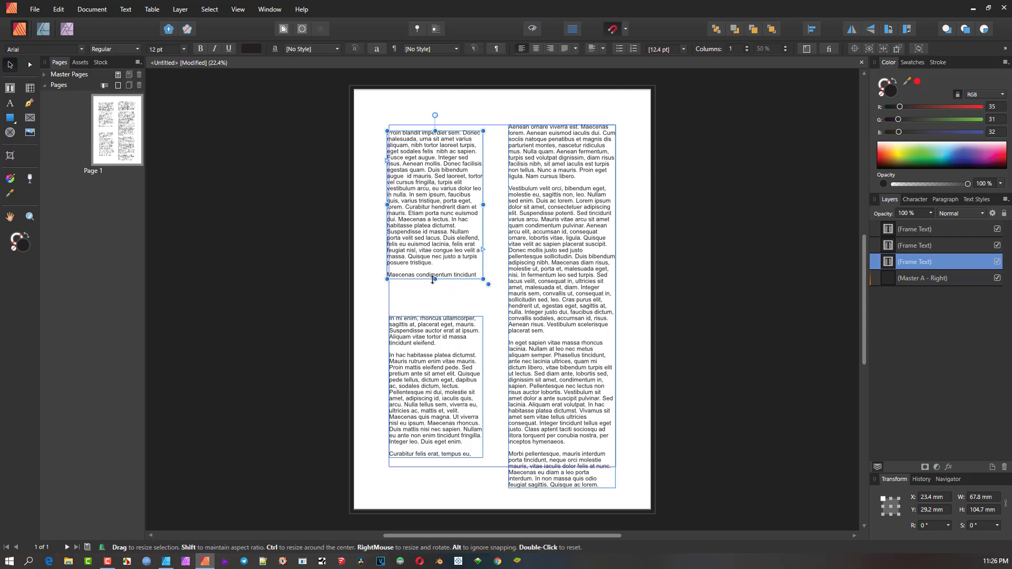
pyautogui.moveTo(436, 281)
pyautogui.mouseDown()
pyautogui.moveTo(440, 303)
pyautogui.moveTo(450, 240)
pyautogui.moveTo(447, 274)
pyautogui.mouseUp()
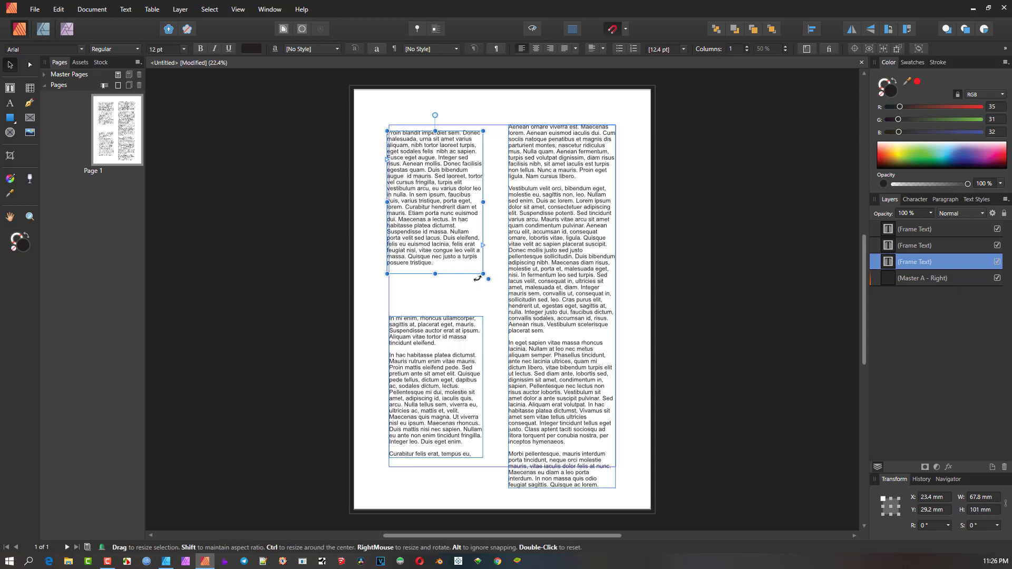
# Link the text flow from the upper-left frame to the lower-left frame and on to the right-hand column
pyautogui.click(485, 247)
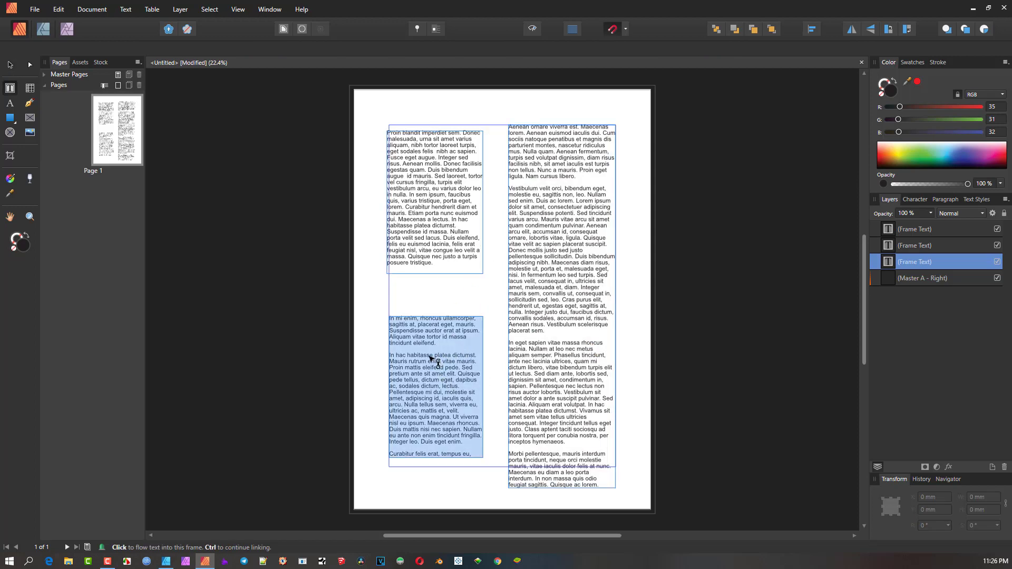
pyautogui.click(431, 359)
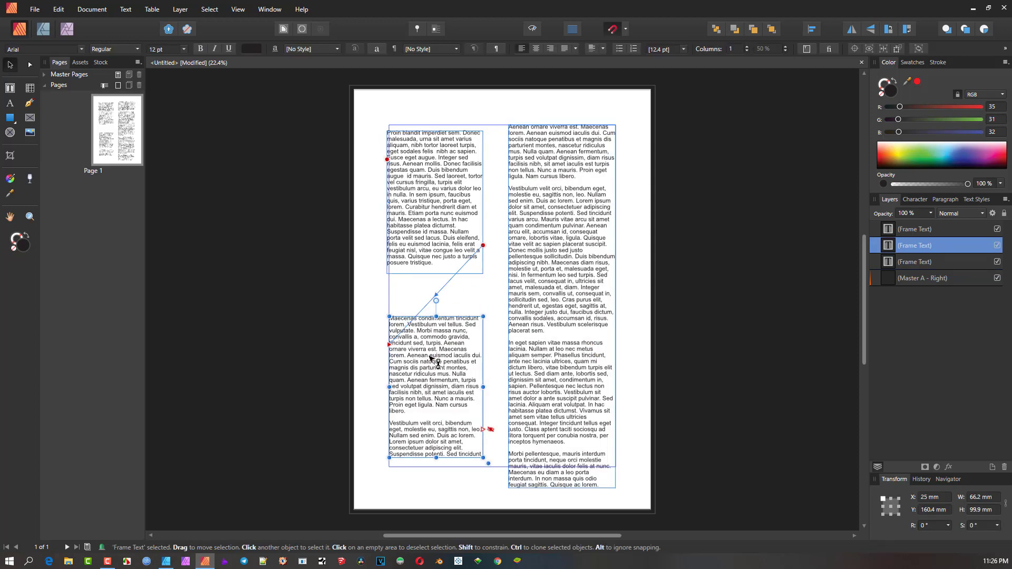
pyautogui.click(484, 430)
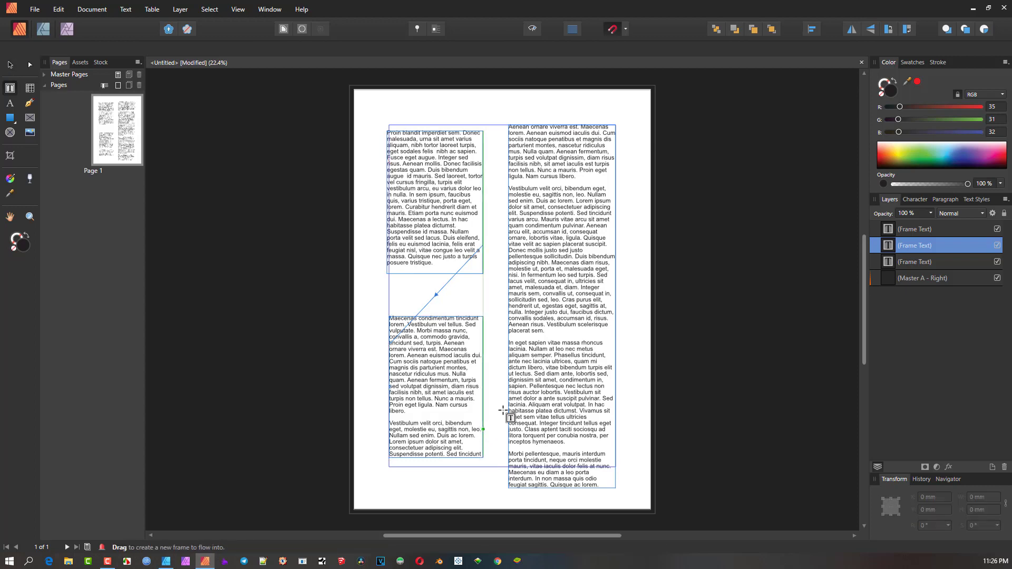
pyautogui.click(579, 238)
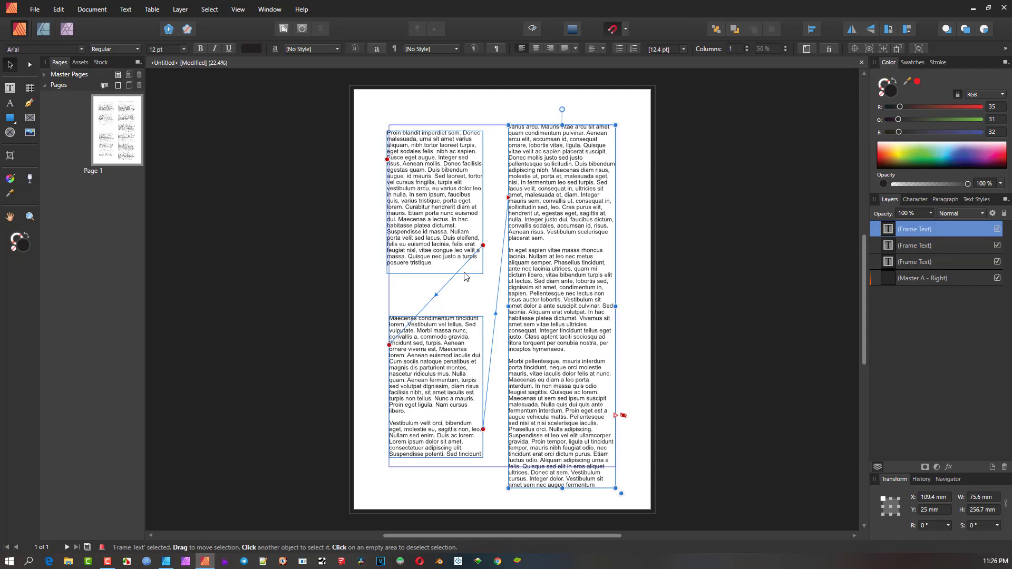
# Insert a few lines of random characters at the start of the upper-left frame's text to push text through the linked frames
pyautogui.click(399, 141)
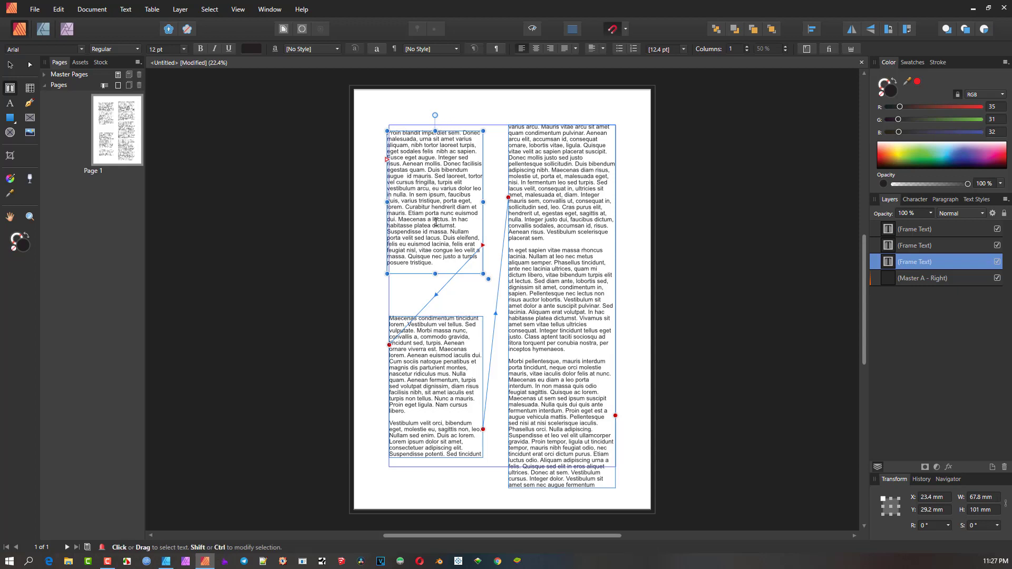
pyautogui.write('Opoppopo[oop[op[op[op ')
pyautogui.write('[oo[o[o[o')
pyautogui.write('p[o[pop[op[op[oo[popo[poo[')
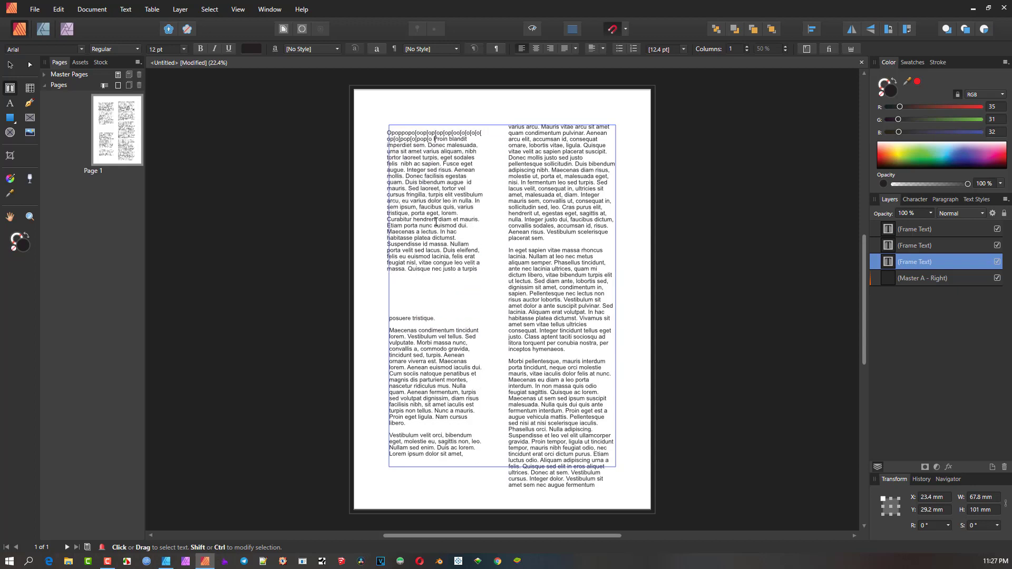
pyautogui.write('op[o[o[o[ojjkl;k;lk;lk;')
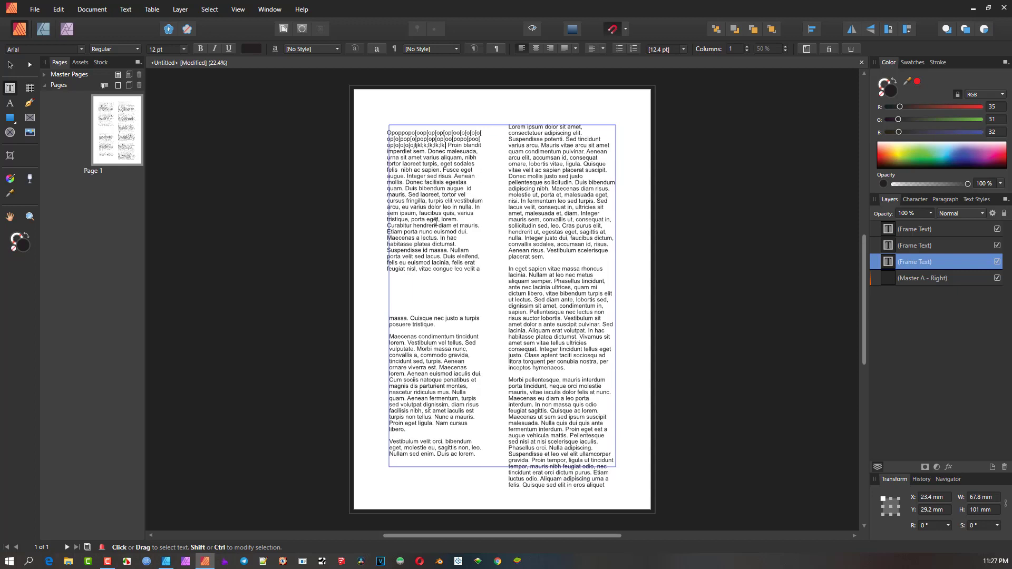
pyautogui.press('Escape')
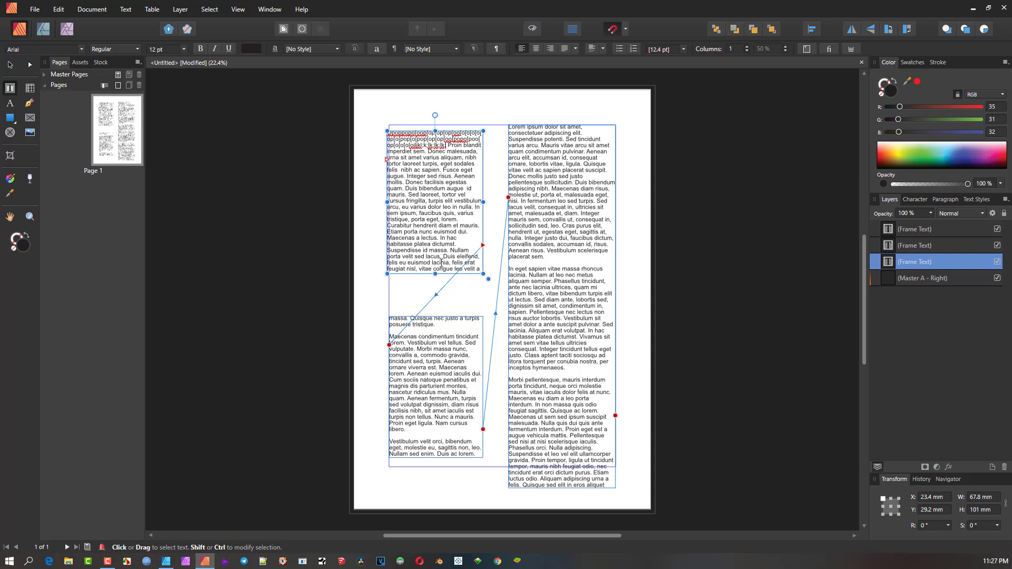
# Select all text running through the three linked frames and expand its filler text field into ordinary editable text
pyautogui.hotkey('ctrl', 'a')
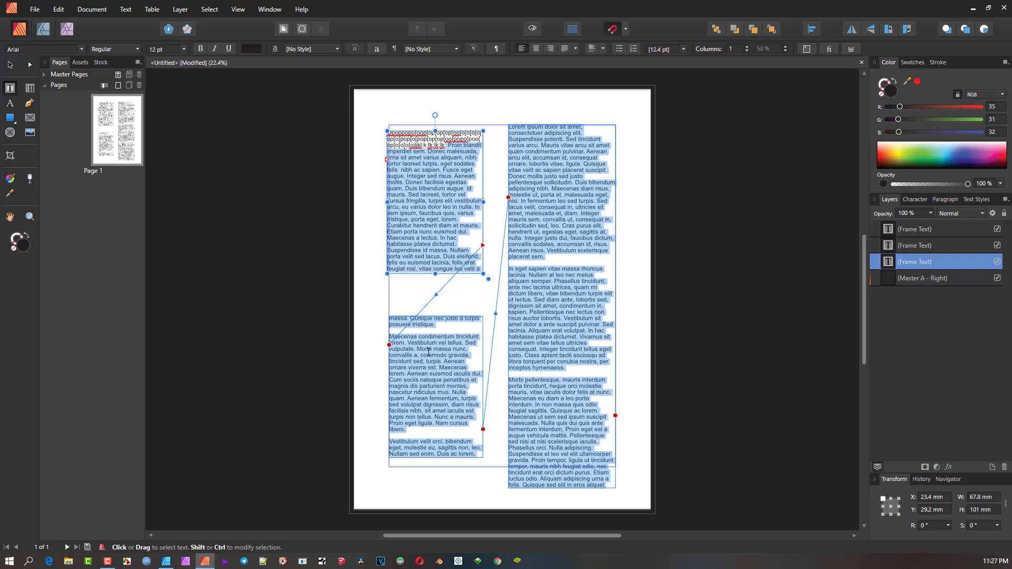
pyautogui.click(416, 335)
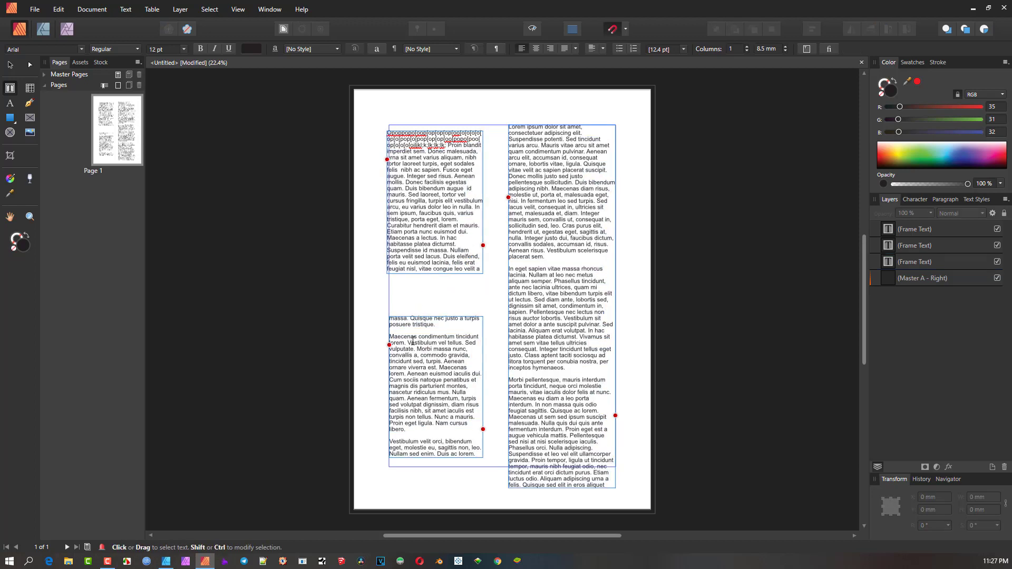
pyautogui.hotkey('ctrl', 'a')
pyautogui.click(396, 319)
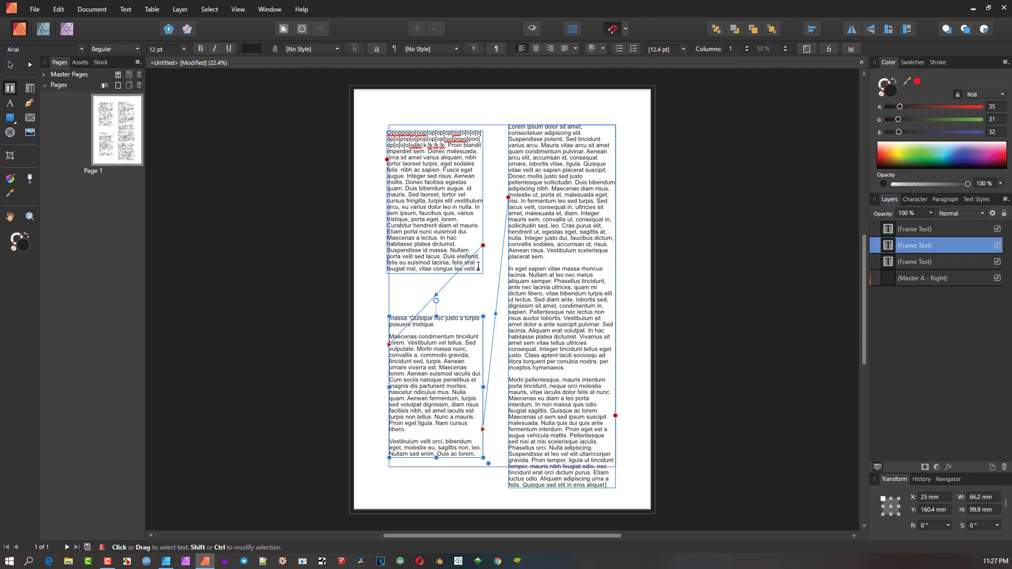
pyautogui.hotkey('ctrl', 'a')
pyautogui.rightClick(426, 246)
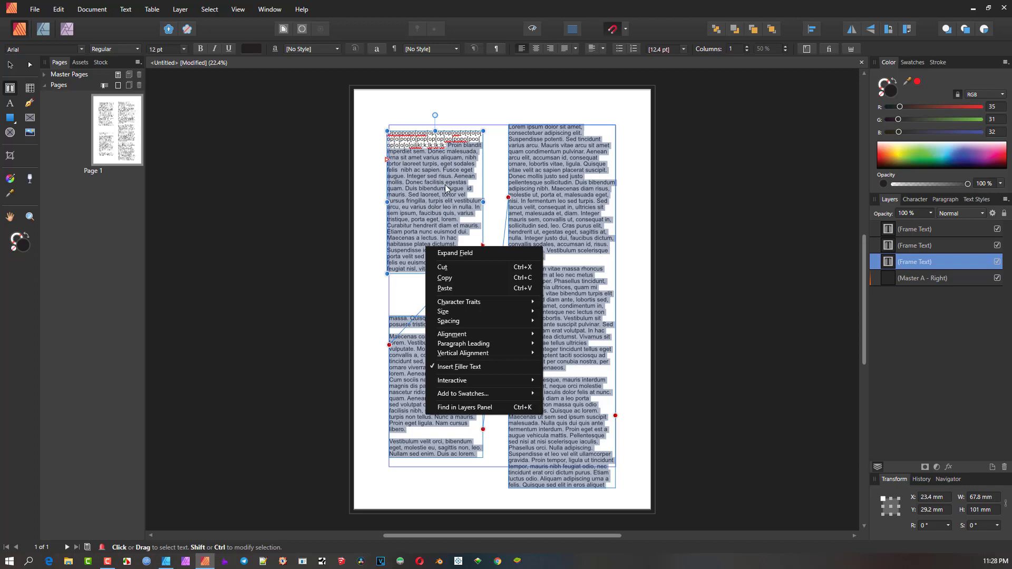
pyautogui.click(468, 253)
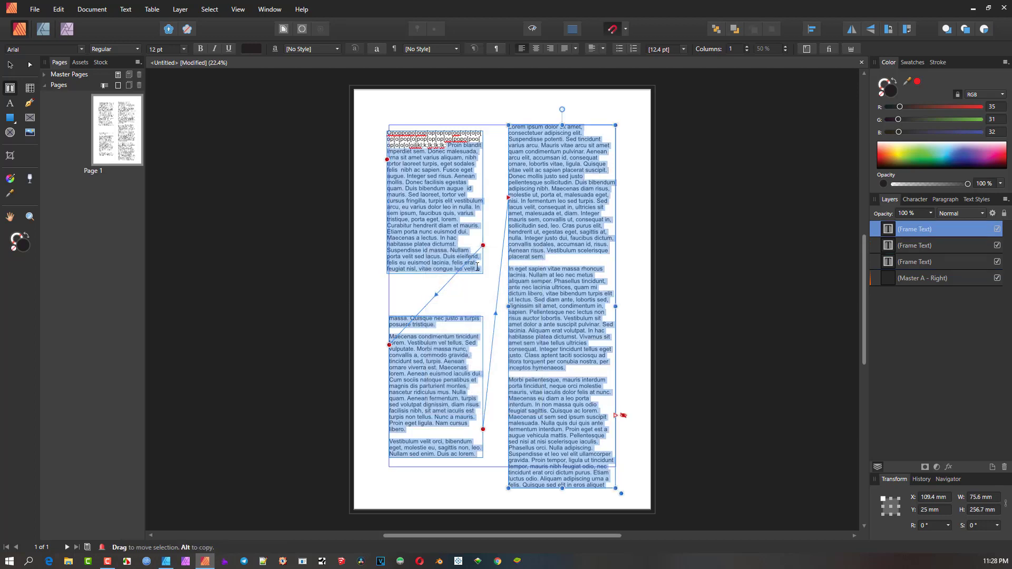
# Insert 00000 after "velit" at the end of the upper-left frame and a long run of zeros inside the word "congue"
pyautogui.click(477, 269)
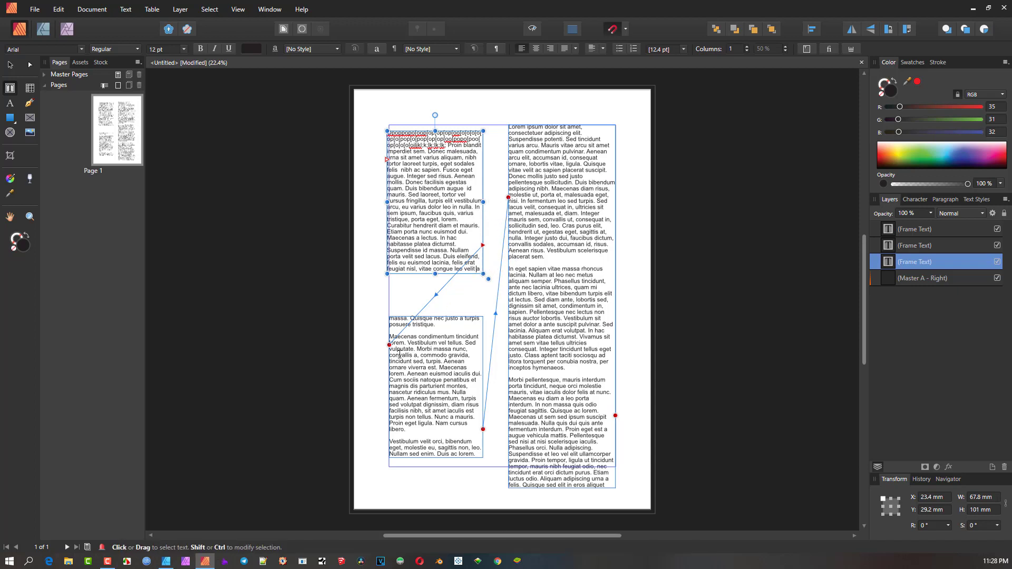
pyautogui.write('0000')
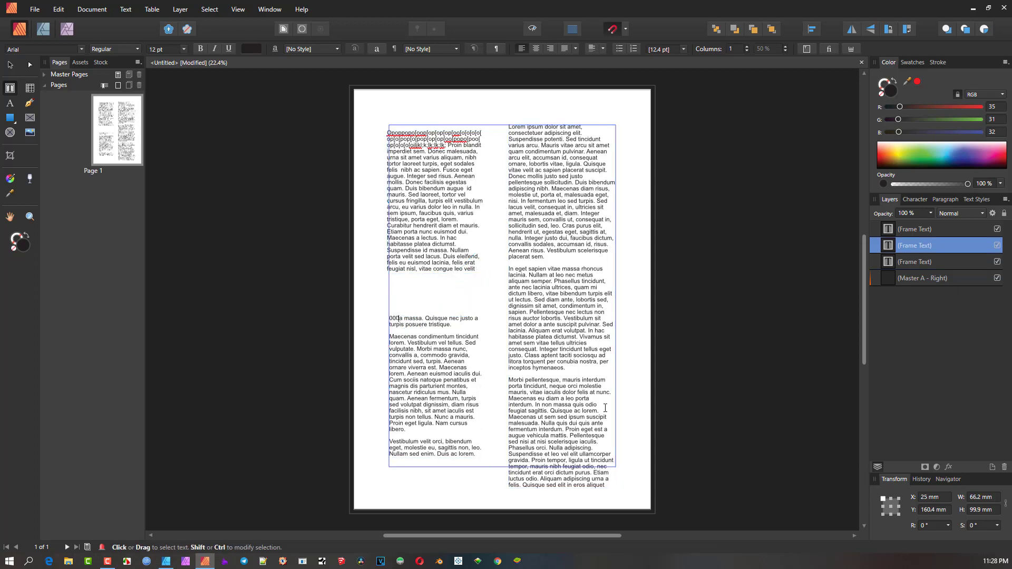
pyautogui.write('0')
pyautogui.click(446, 269)
pyautogui.write('00000000000')
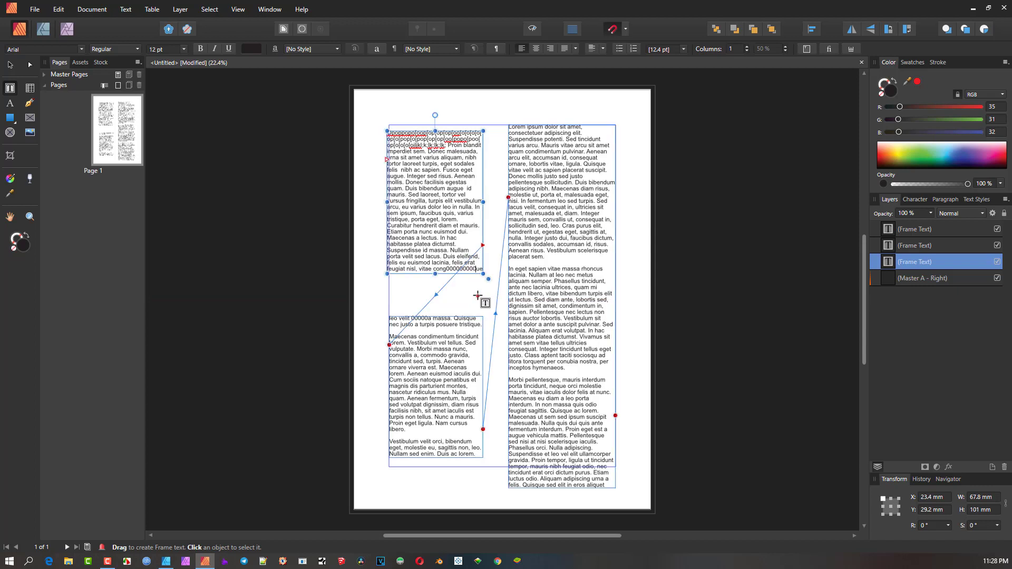
pyautogui.write('0000000')
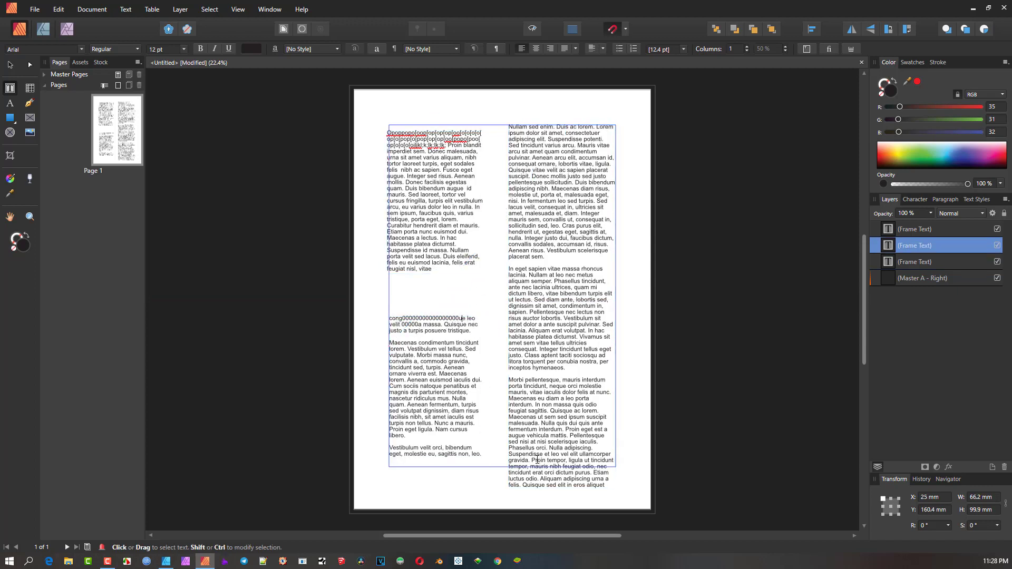
pyautogui.press('Escape')
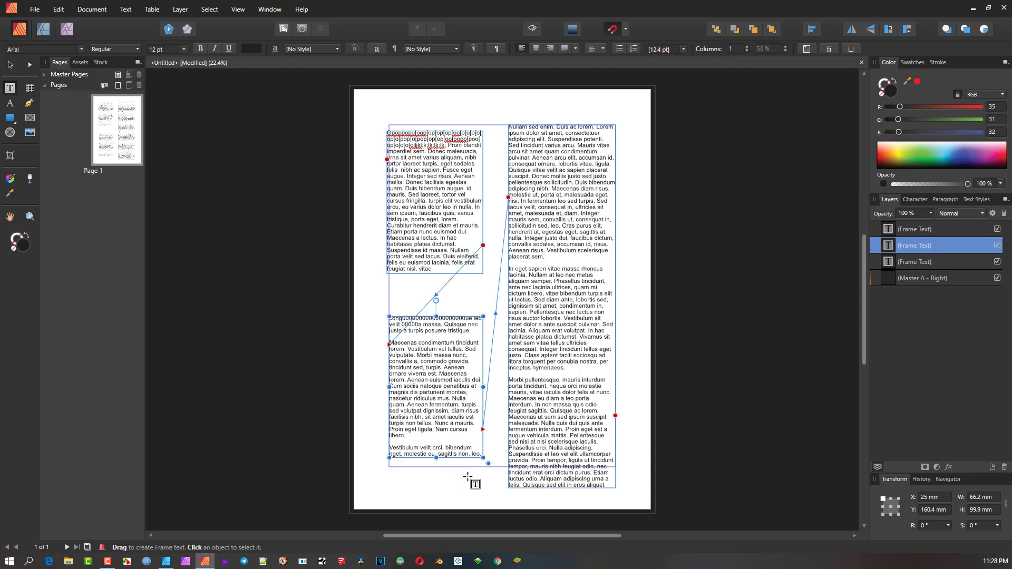
# Insert a long run of 7s inside the word "sagittis" on the last line of the lower-left frame
pyautogui.click(452, 454)
pyautogui.write('7777')
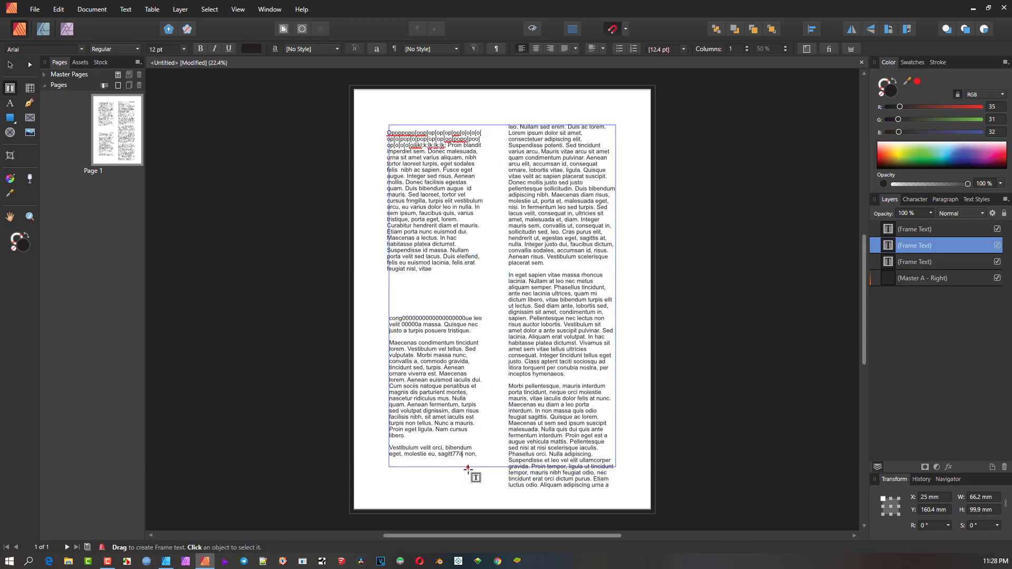
pyautogui.write('77')
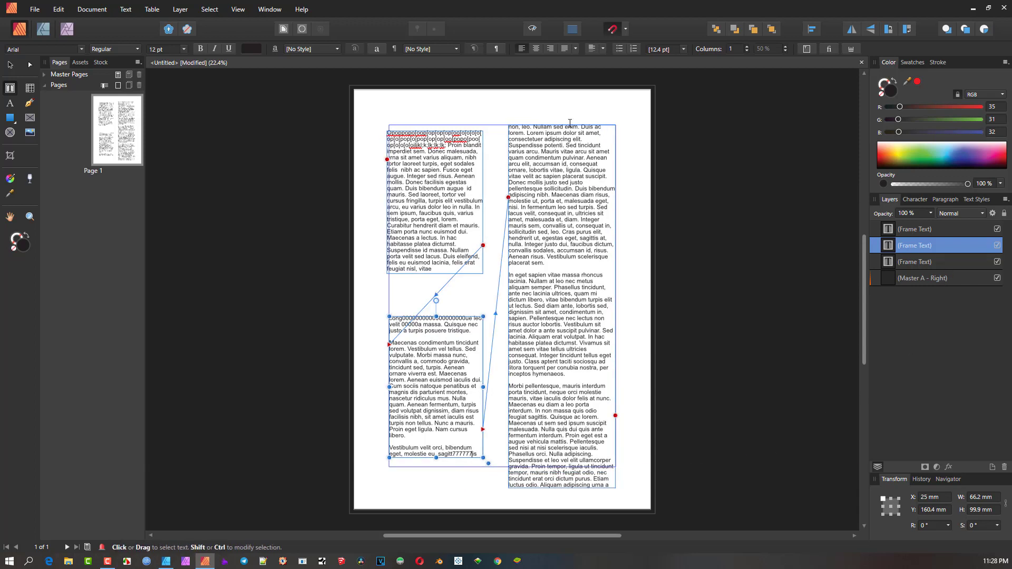
pyautogui.write('77')
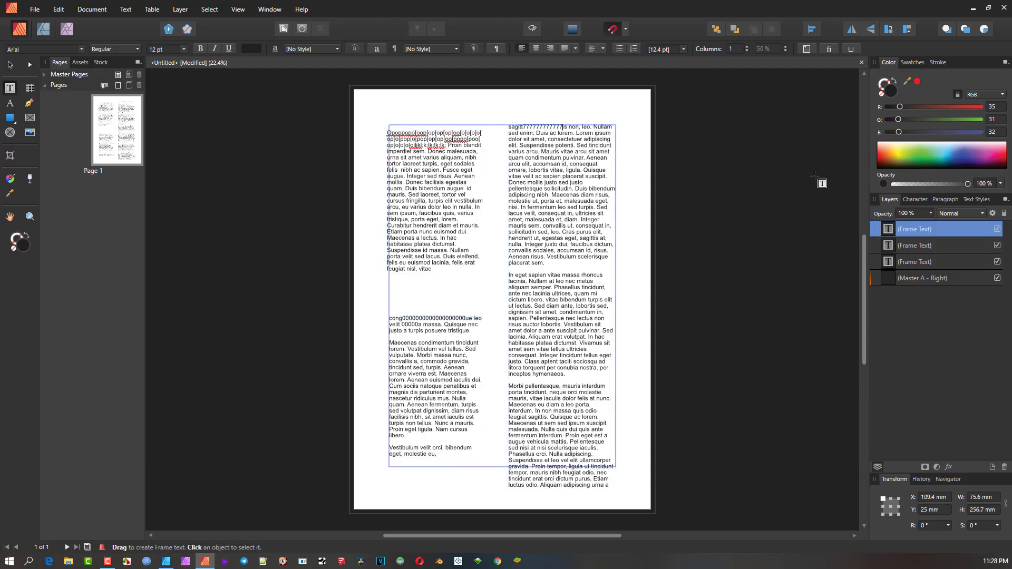
pyautogui.write('77777777')
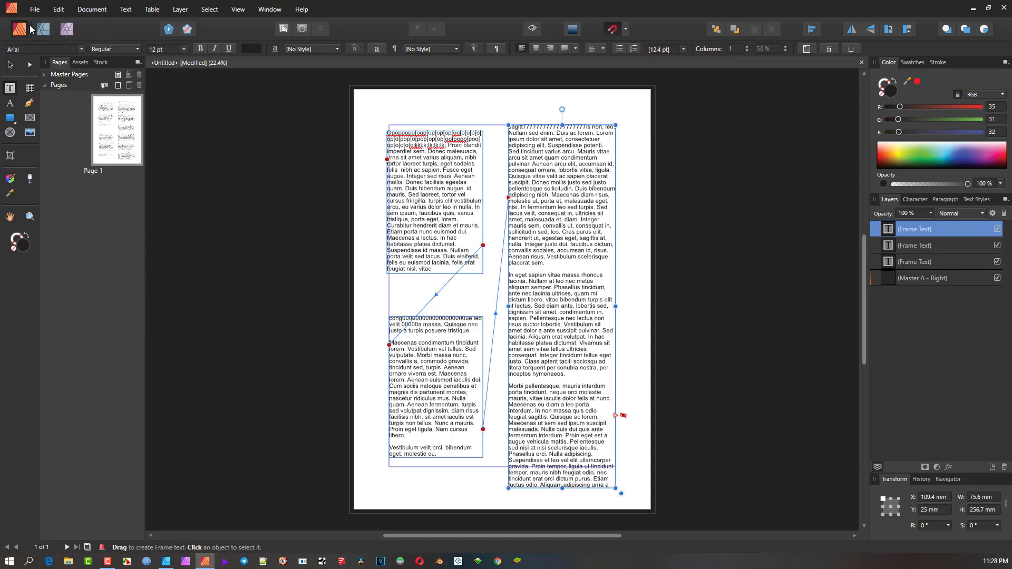
# Switch to the Designer Persona to view the linked frames there and return to the Publisher Persona
pyautogui.click(49, 30)
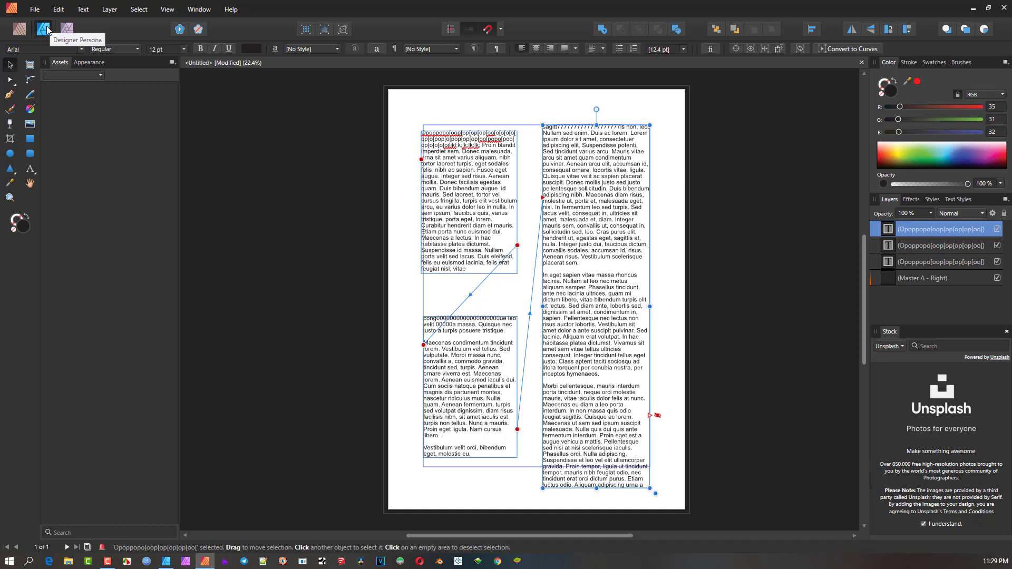
pyautogui.click(20, 29)
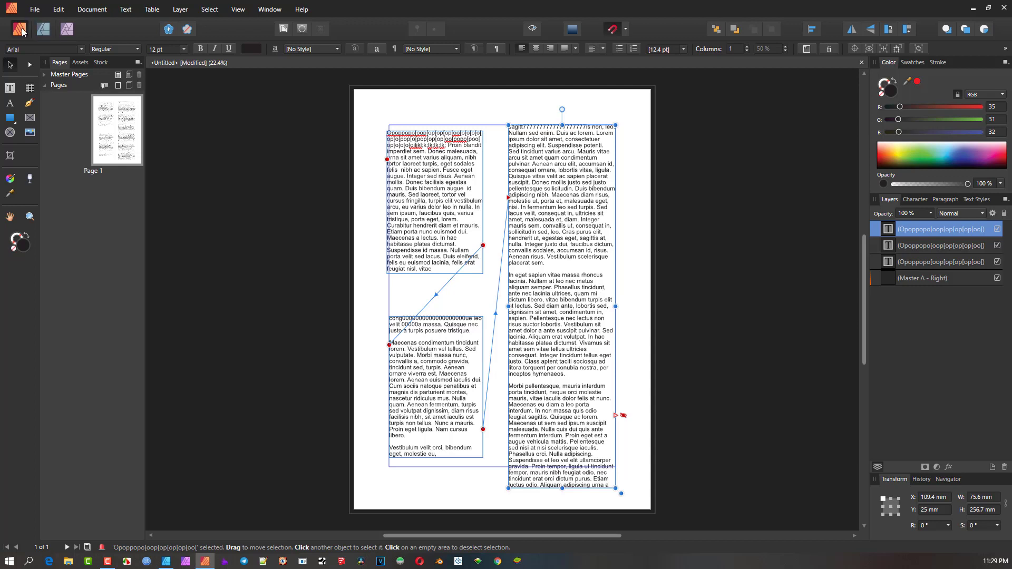
# Switch to Affinity Designer, delete its three unlinked text frames, and try pasting only the two left-hand frames copied from Publisher
pyautogui.click(445, 196)
pyautogui.moveTo(377, 115); pyautogui.dragTo(640, 519)
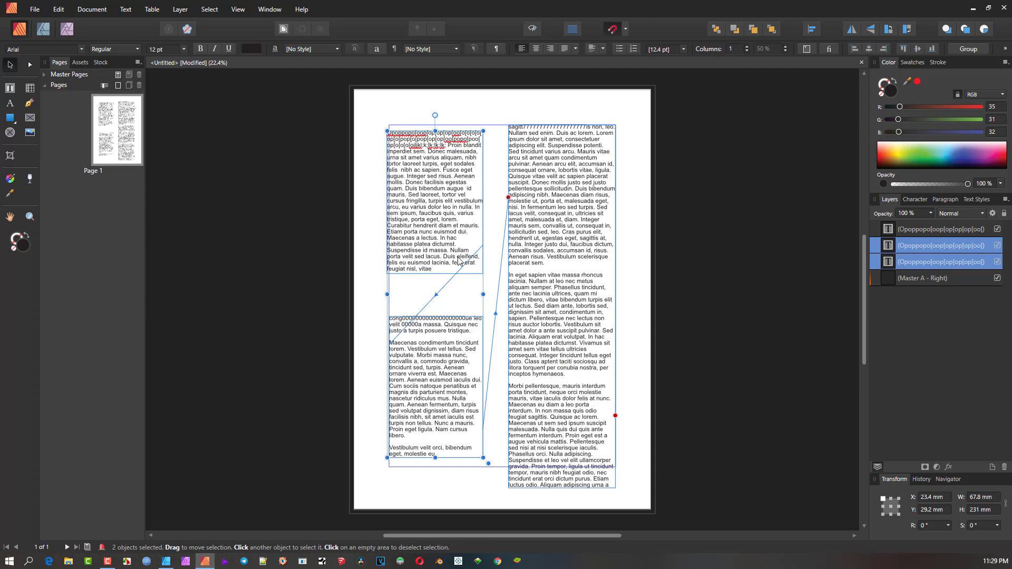
pyautogui.click(167, 561)
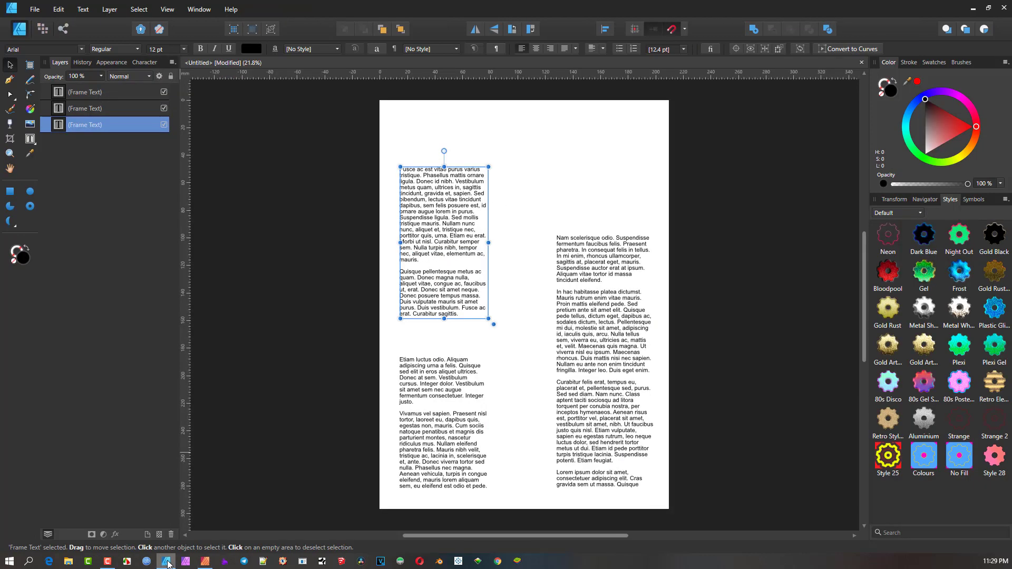
pyautogui.moveTo(377, 149); pyautogui.dragTo(679, 540)
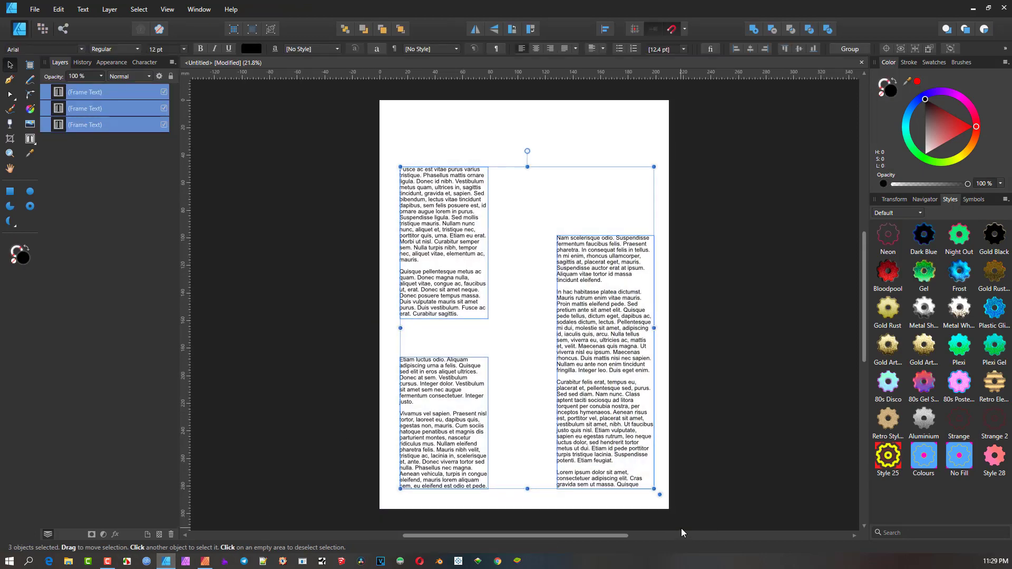
pyautogui.press('Delete')
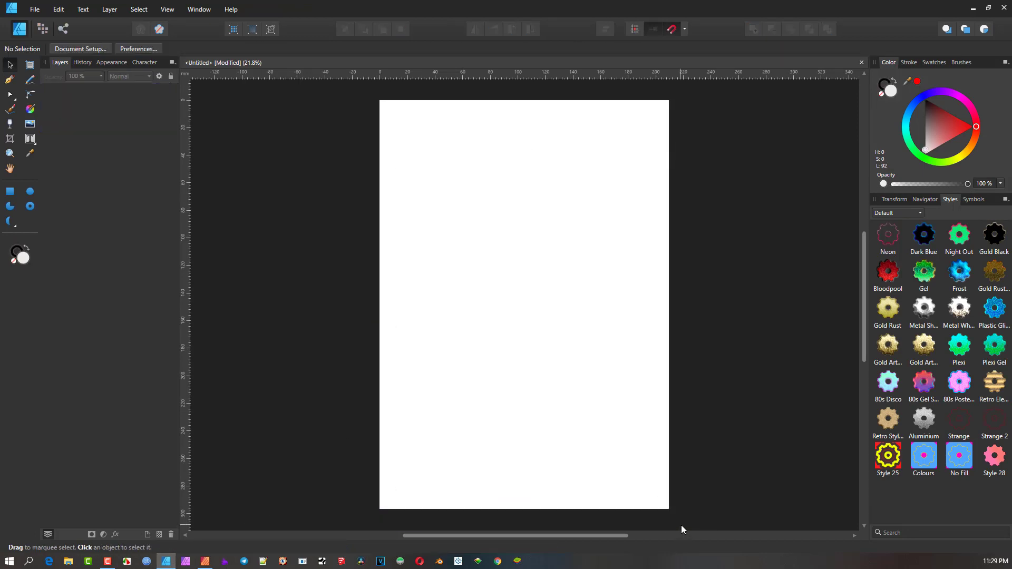
pyautogui.hotkey('ctrl', 'z')
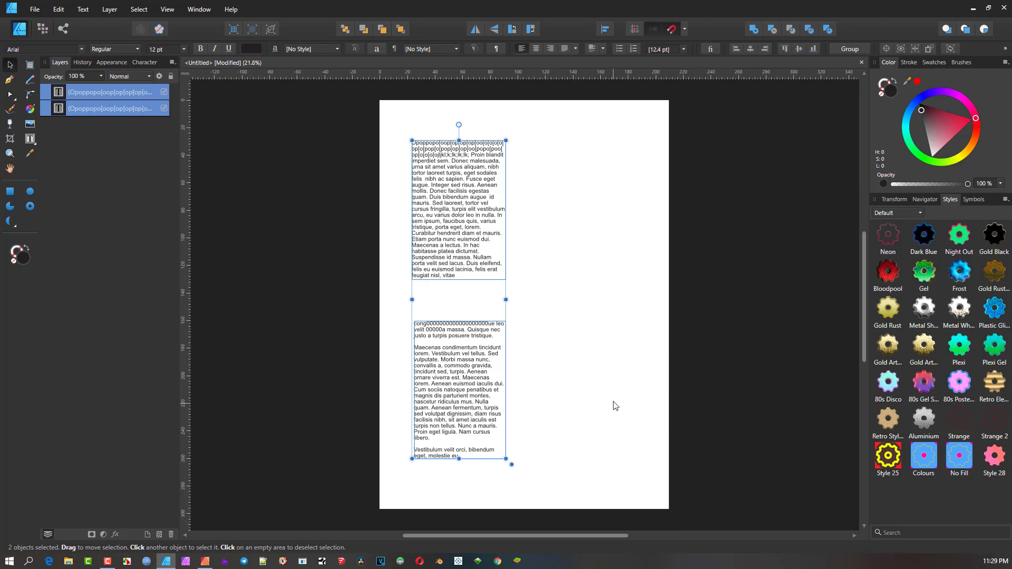
pyautogui.press('Delete')
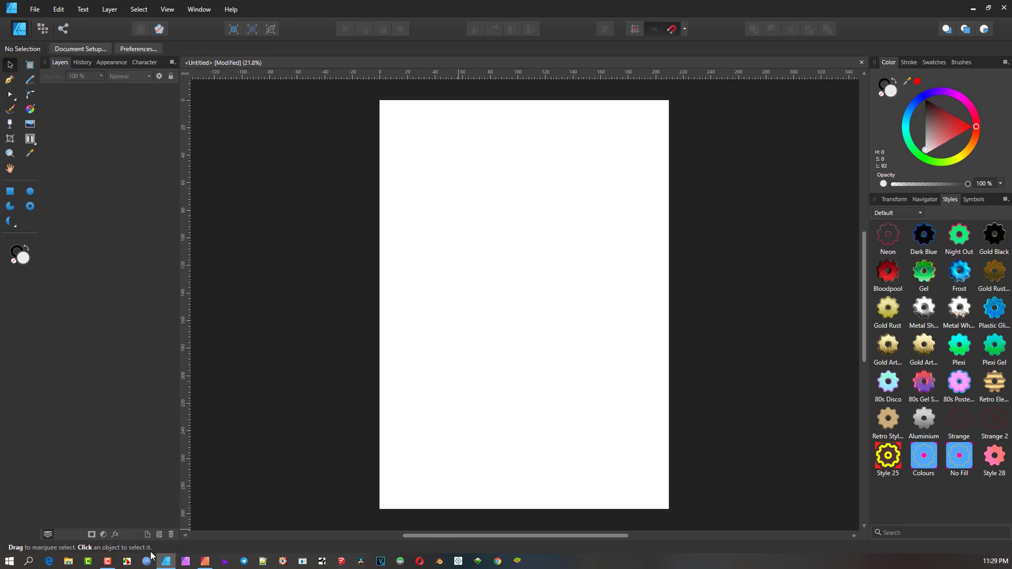
# Copy all three linked text frames from Affinity Publisher and paste them onto the empty page in Affinity Designer
pyautogui.click(205, 562)
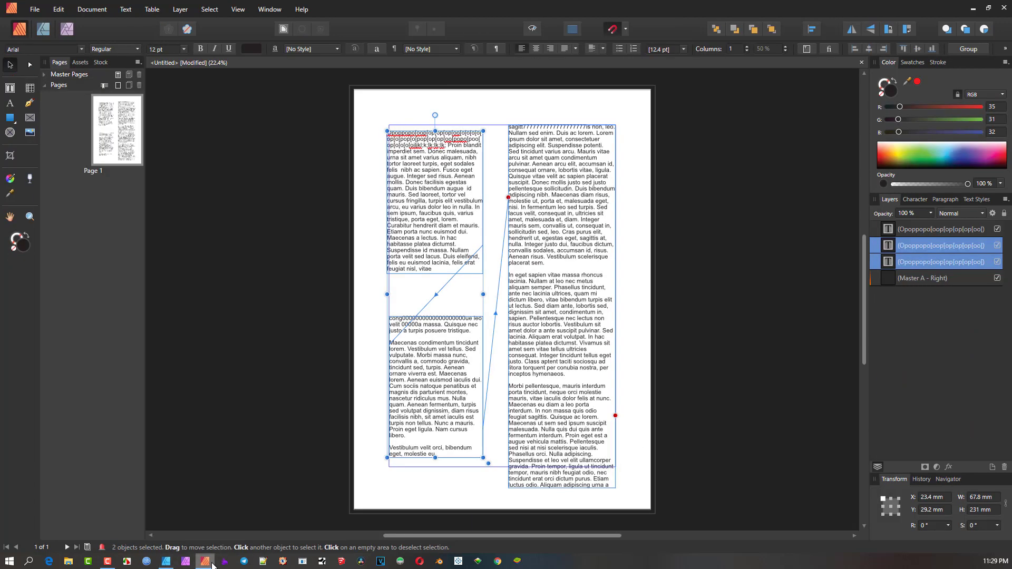
pyautogui.click(321, 172)
pyautogui.click(442, 191)
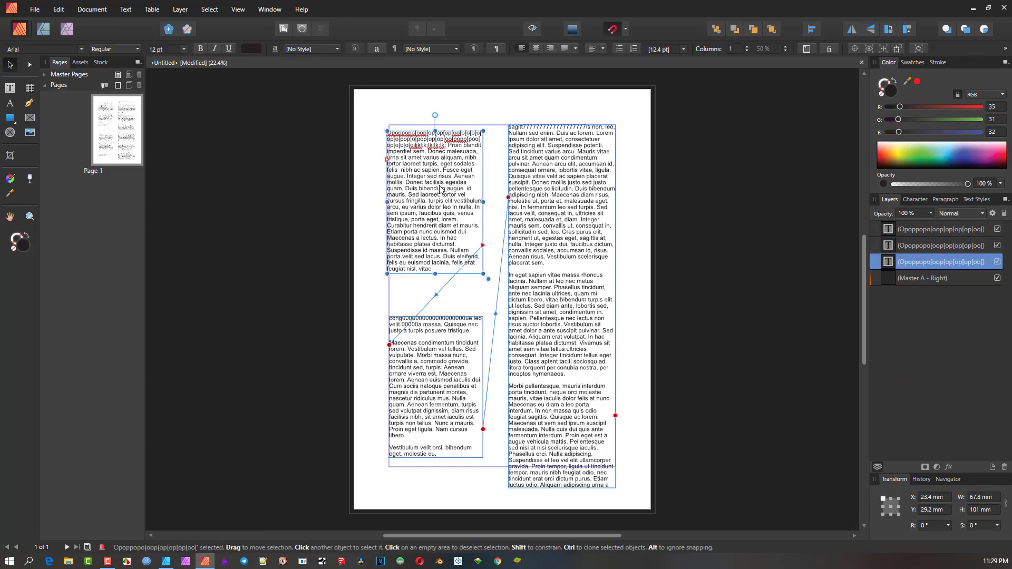
pyautogui.keyDown('shift'); pyautogui.click(455, 365); pyautogui.keyUp('shift')
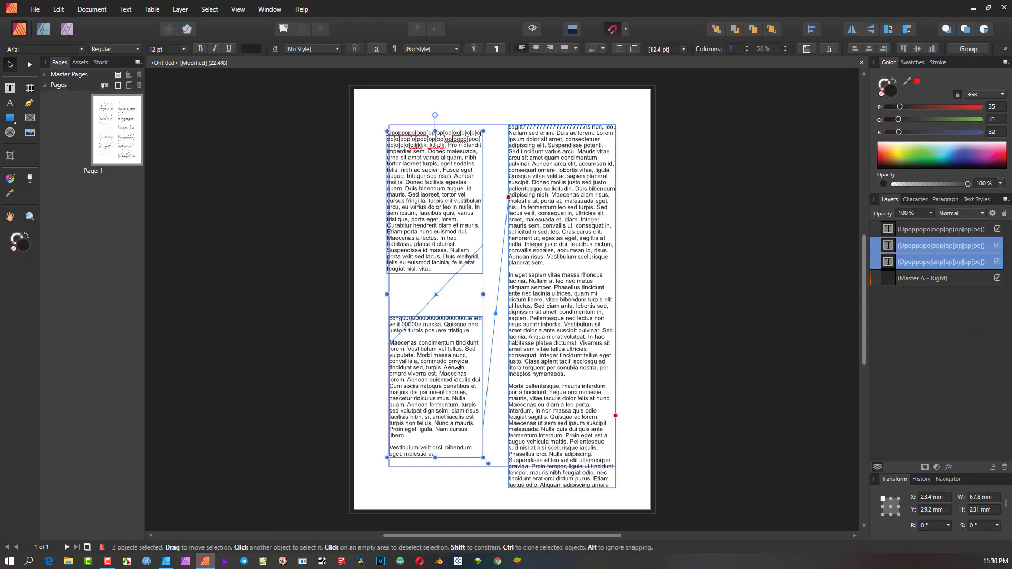
pyautogui.keyDown('shift'); pyautogui.click(573, 256); pyautogui.keyUp('shift')
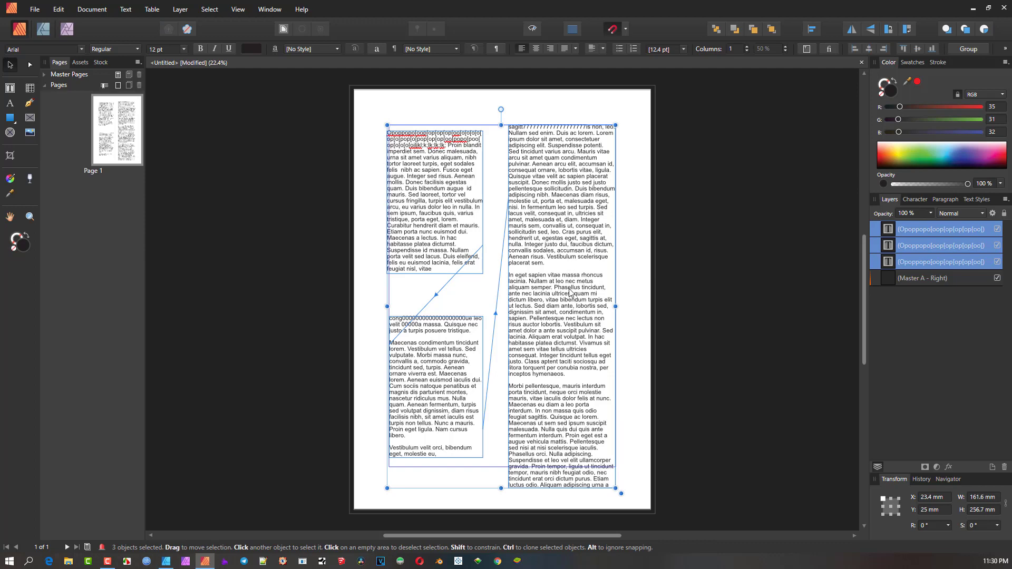
pyautogui.click(166, 562)
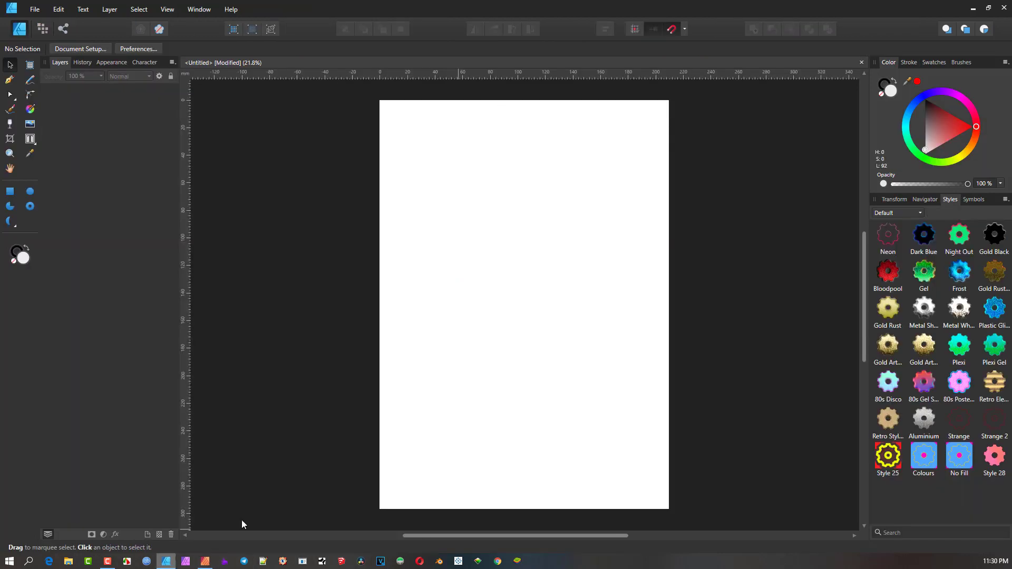
pyautogui.hotkey('ctrl', 'v')
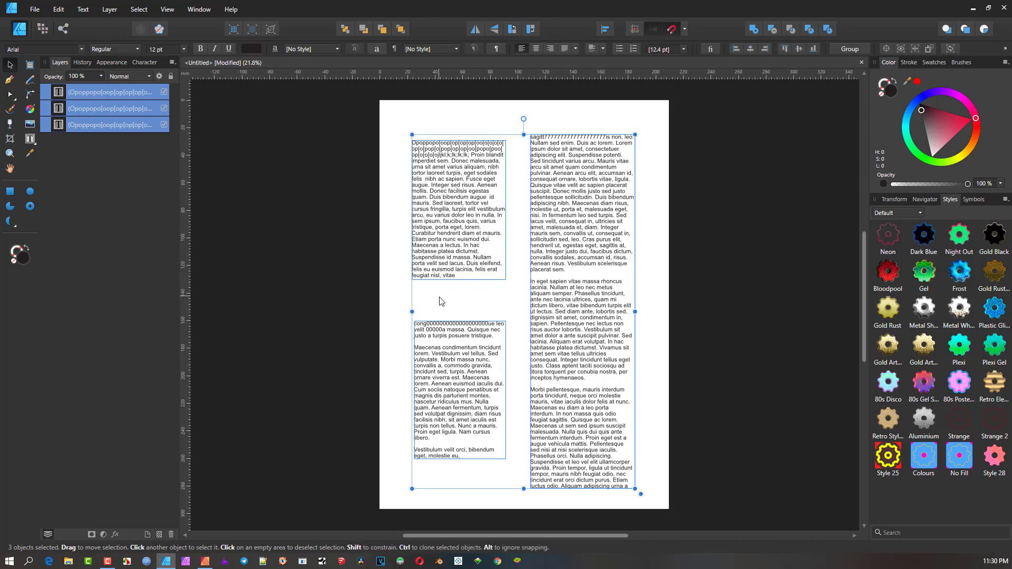
# Replace the word "vitae" at the end of the pasted upper-left frame with a run of g characters
pyautogui.click(459, 278)
pyautogui.doubleClick(459, 279)
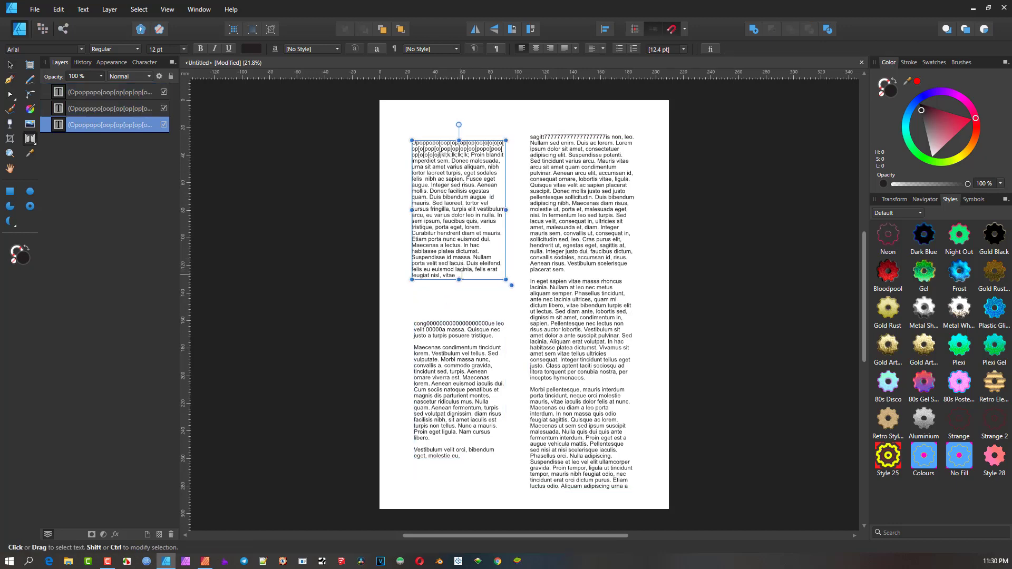
pyautogui.click(478, 422)
pyautogui.click(473, 229)
pyautogui.keyDown('shift'); pyautogui.click(490, 262); pyautogui.keyUp('shift')
pyautogui.click(462, 275)
pyautogui.doubleClick(444, 275)
pyautogui.write('g')
pyautogui.write('gg')
# Replace "s. Duis" near the end of the upper-left frame with a run of g and h characters long enough to reach the lower-left frame
pyautogui.moveTo(477, 264); pyautogui.dragTo(455, 263)
pyautogui.write('ggggcong0000000000000')
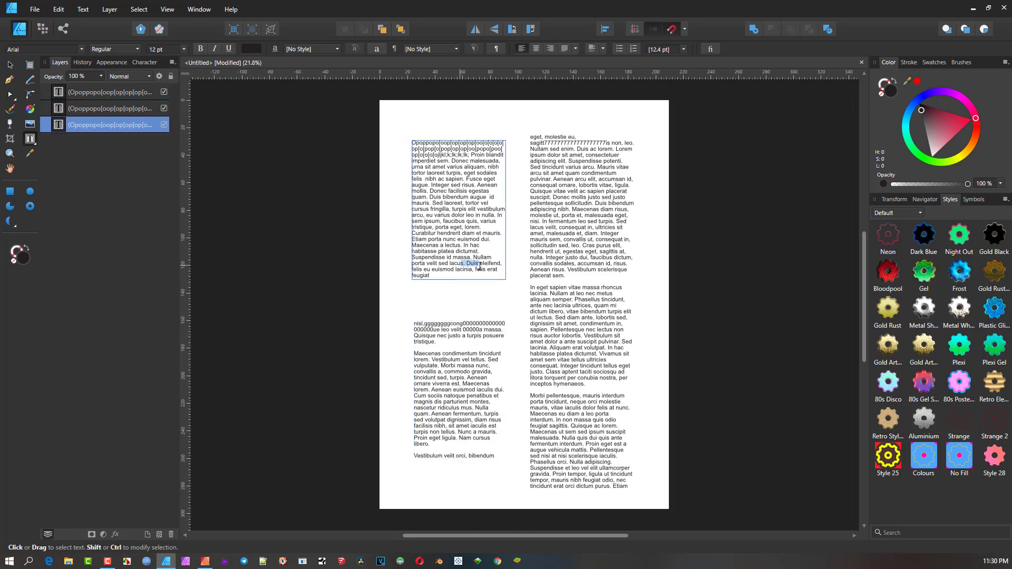
pyautogui.write('ggggggggg')
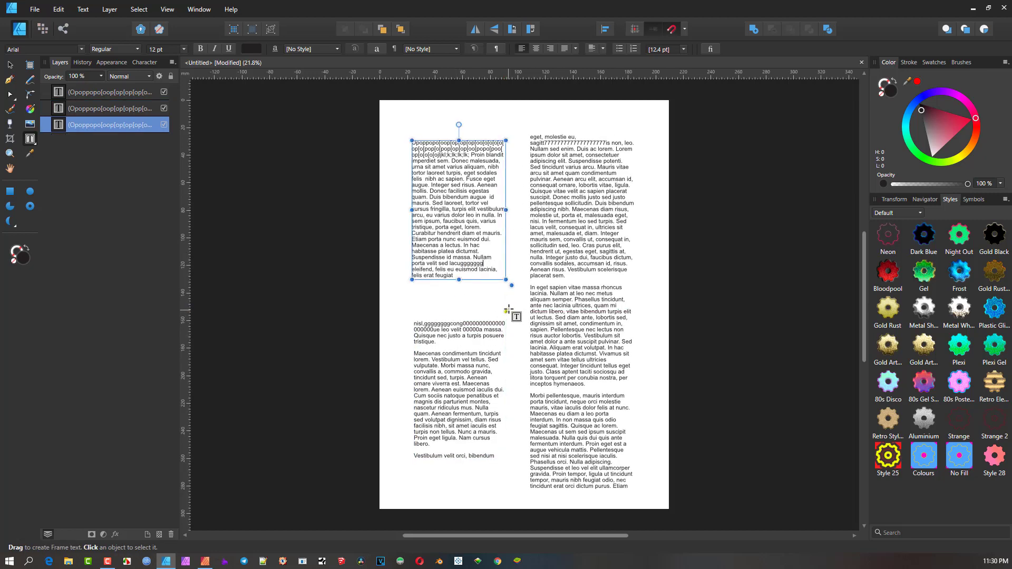
pyautogui.write('hhhhhhhhhhhhhhhh')
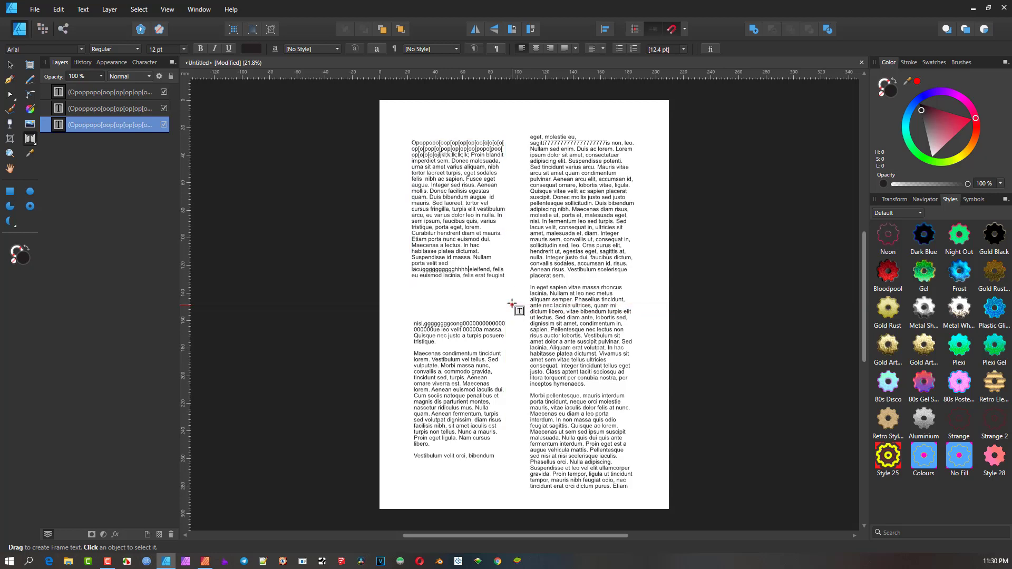
pyautogui.write('hhhhhhhhhhhhhhhhhhhhhhhhh')
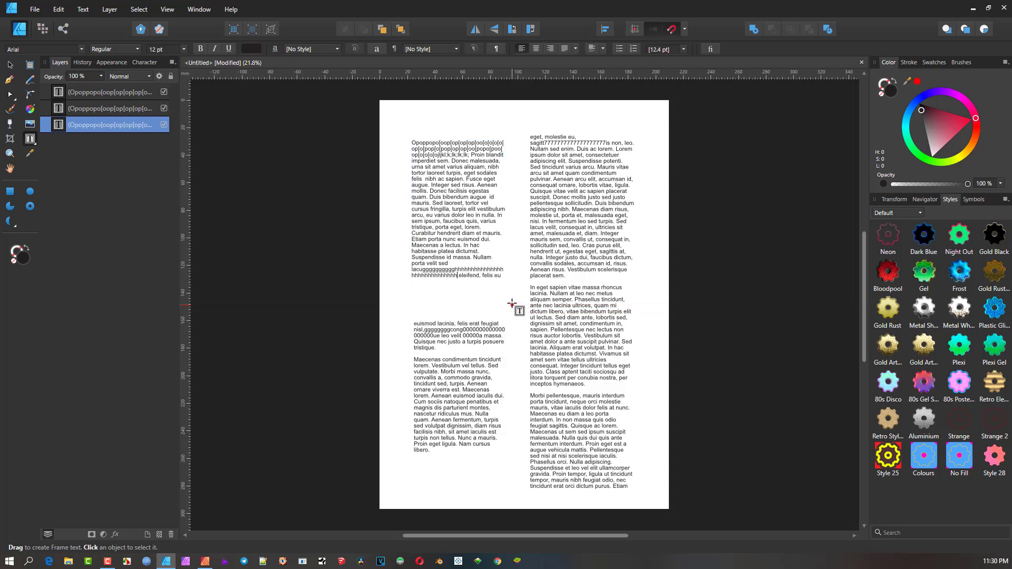
pyautogui.write('hhhhhhhh')
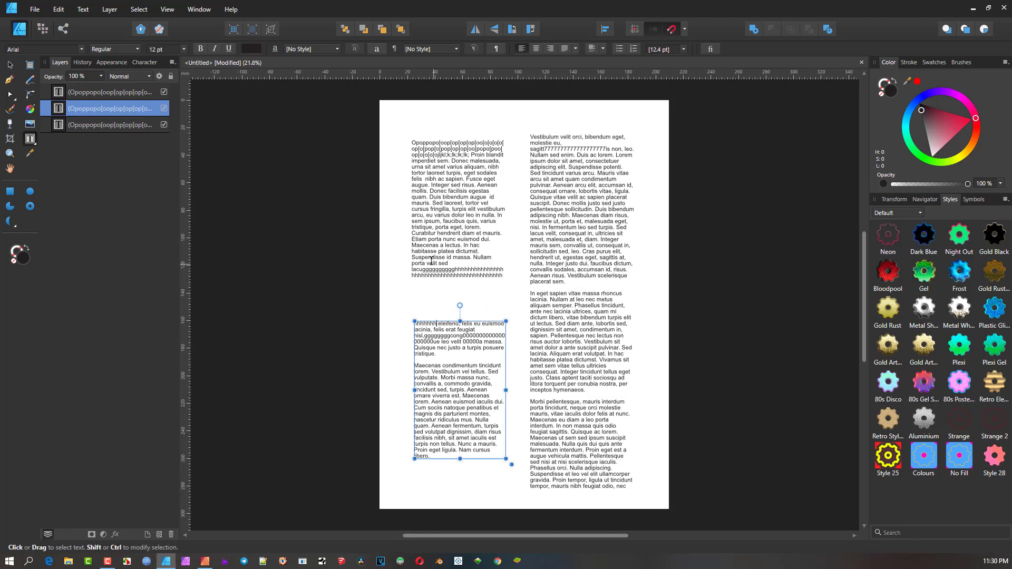
pyautogui.write('hhhhh')
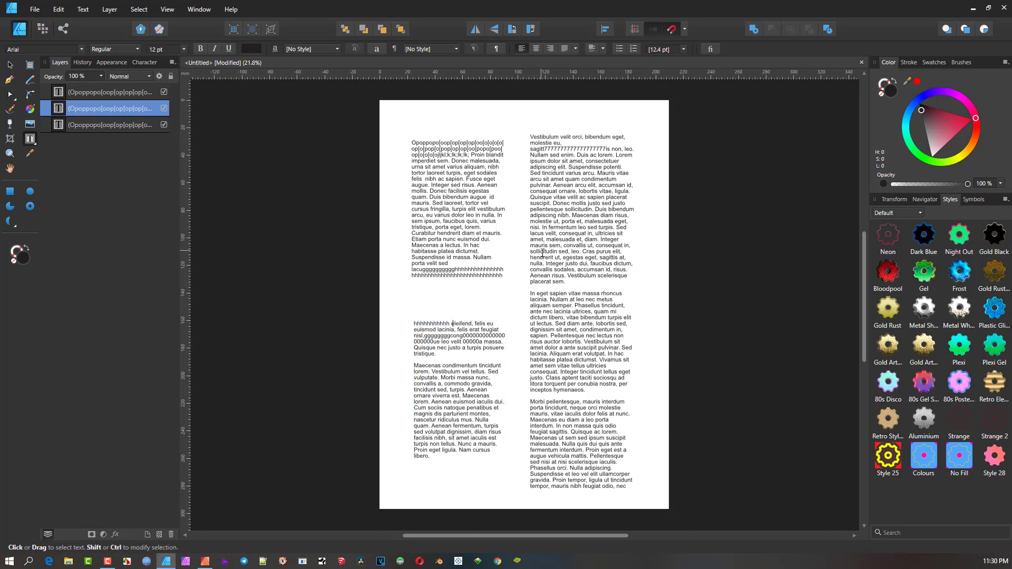
# Extend the run of h characters at the start of the lower-left frame by about two lines to push text into the right-hand frame
pyautogui.write('hhhhhhhhhhhhhhhhhhhhhhh')
pyautogui.write('hhhhhhhhhhhhhhhhhhhhhhhhhhh')
pyautogui.write('hhhhhhhhhhh')
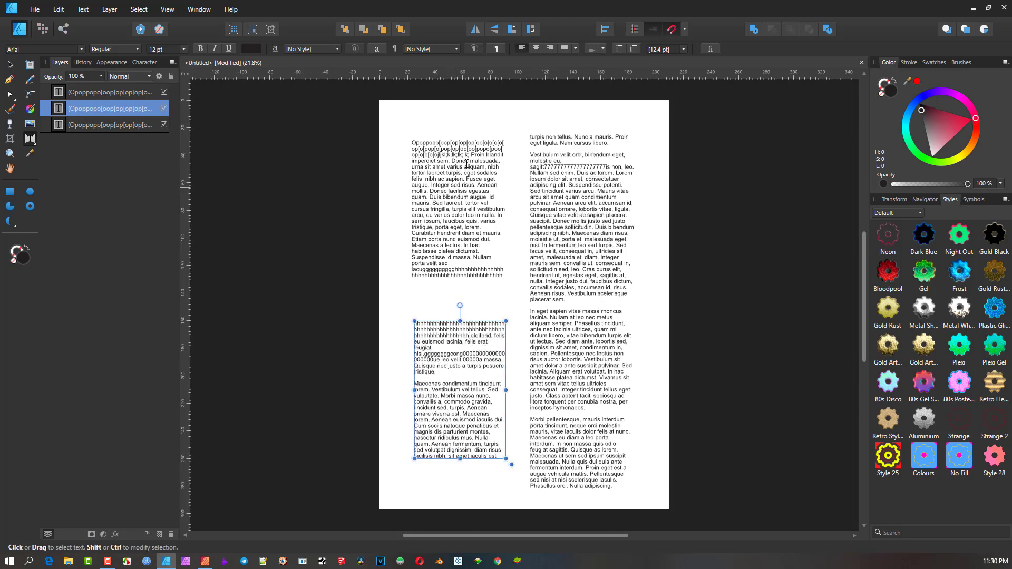
pyautogui.click(569, 275)
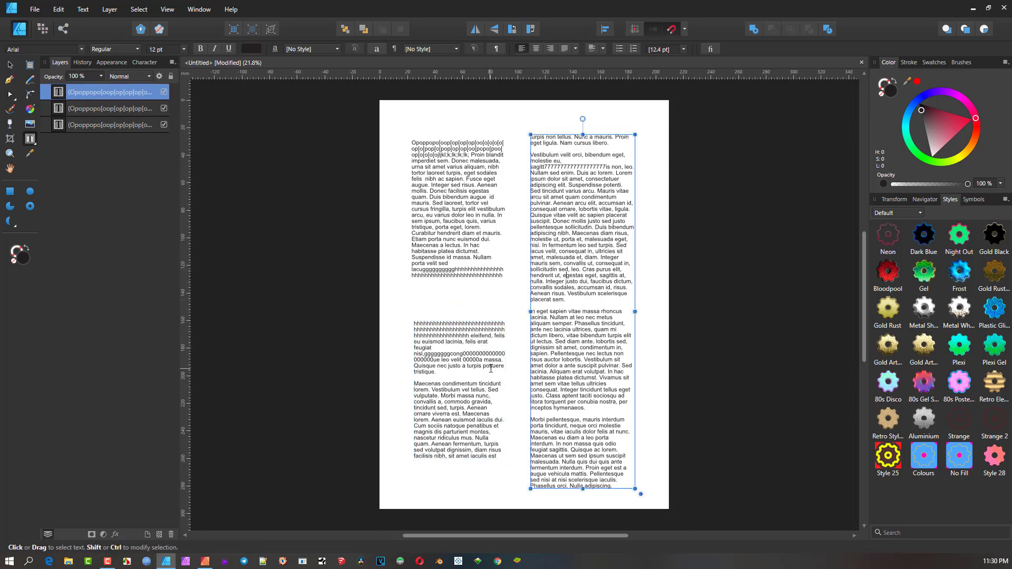
# Shorten the upper-left frame by raising its lower edge about four text lines, and raise the lower-left frame's upper edge slightly
pyautogui.click(470, 193)
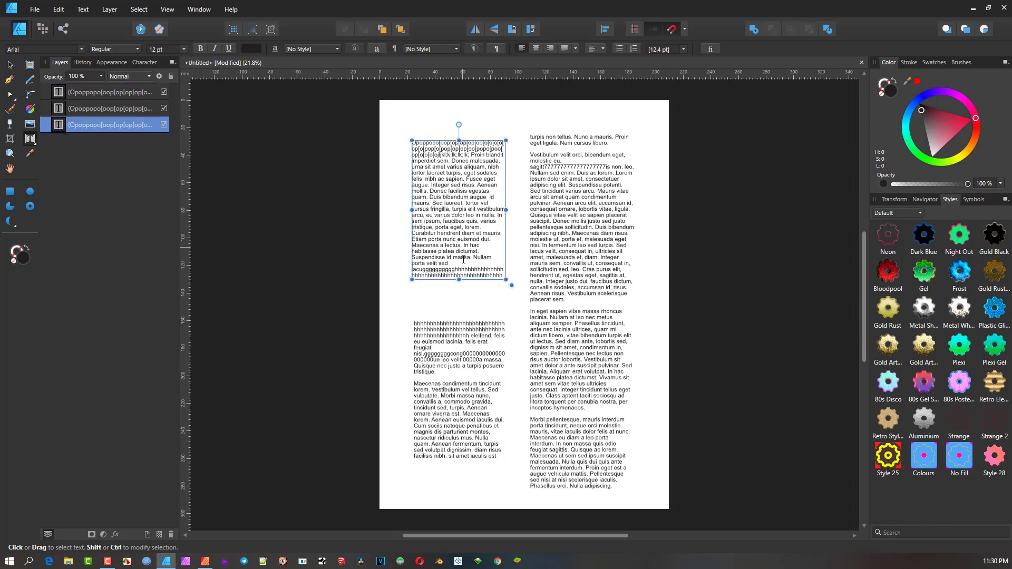
pyautogui.moveTo(460, 280); pyautogui.dragTo(460, 255)
pyautogui.click(460, 328)
pyautogui.moveTo(460, 321)
pyautogui.mouseDown()
pyautogui.moveTo(459, 353)
pyautogui.moveTo(460, 274)
pyautogui.moveTo(460, 319)
pyautogui.mouseUp()
# Replace all the text of the linked frames with three lines of random characters starting with a run of d characters
pyautogui.click(451, 196)
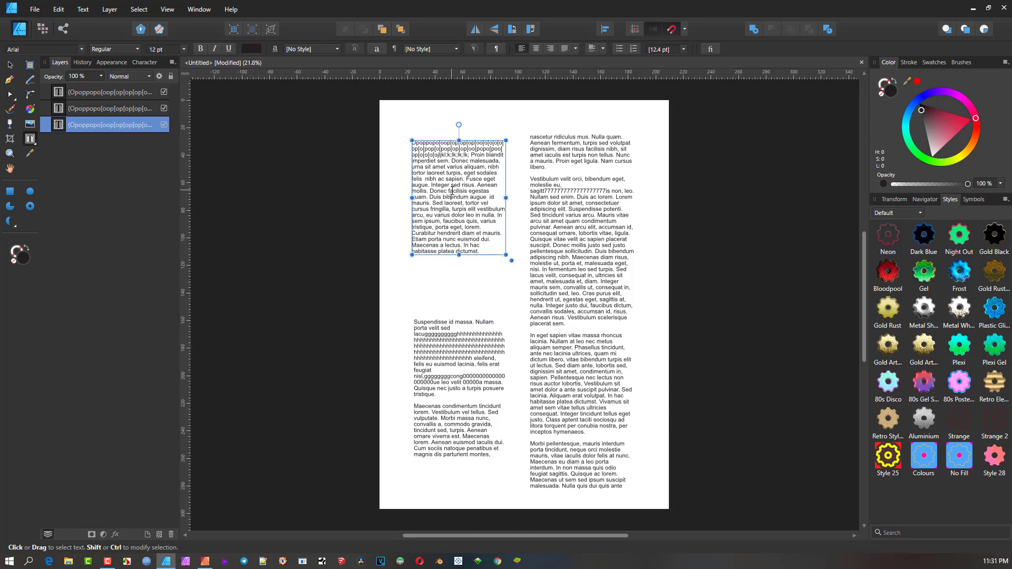
pyautogui.hotkey('ctrl', 'a')
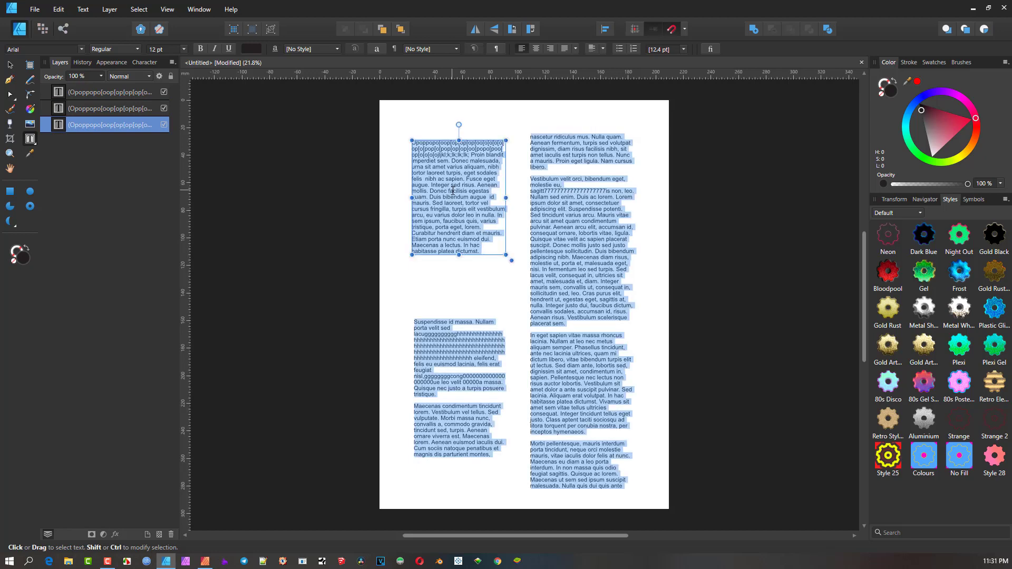
pyautogui.press('BackSpace')
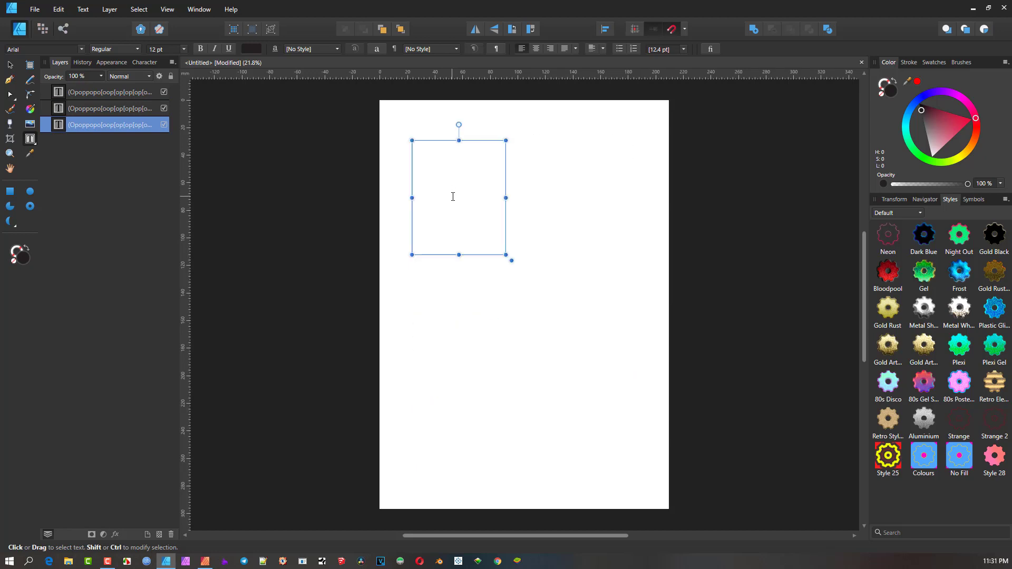
pyautogui.write('d')
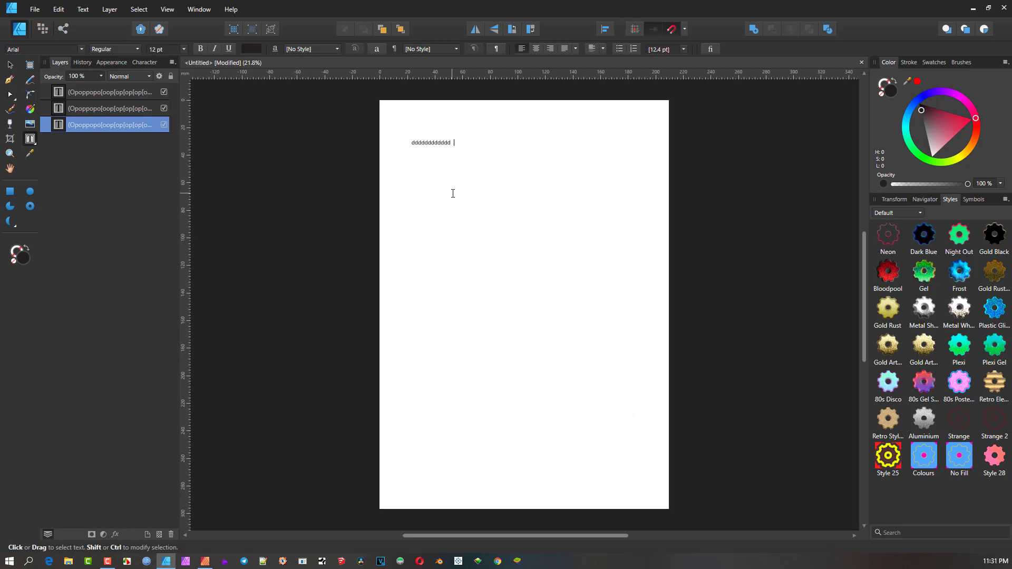
pyautogui.write('dddddddddddddddddddffd;ksdk;fkl')
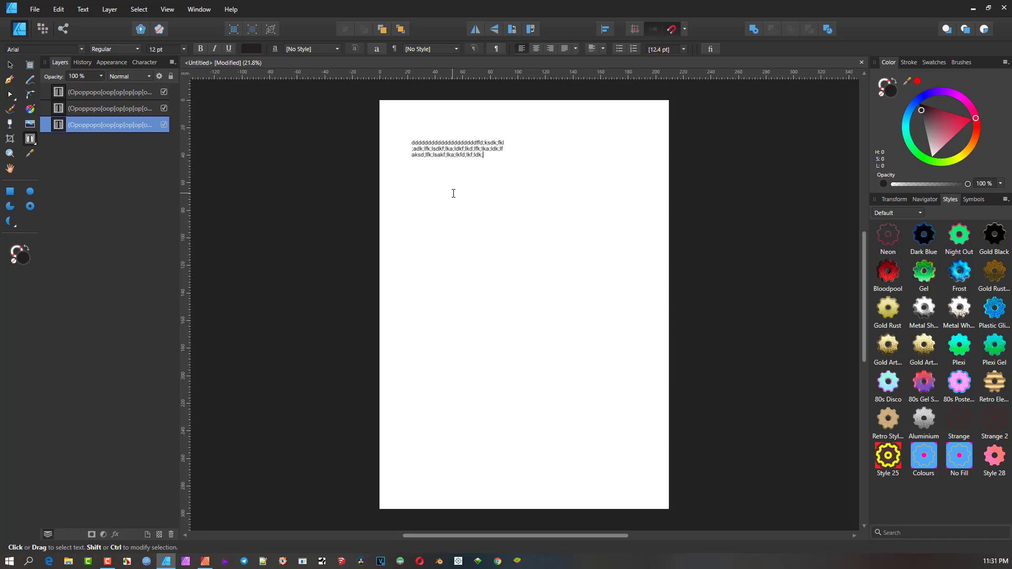
# Copy the random text and paste it repeatedly after itself until it flows through the left-hand frames and partway into the right-hand frame
pyautogui.hotkey('ctrl', 'a')
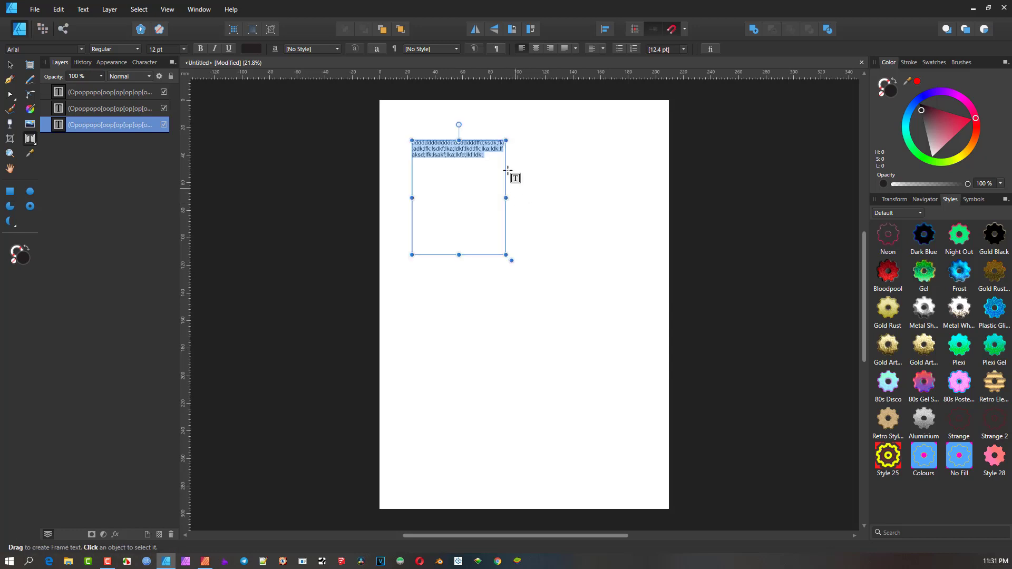
pyautogui.click(495, 157)
pyautogui.hotkey('ctrl', 'v')
pyautogui.hotkey('ctrl', 'v')
pyautogui.hotkey('ctrl', 'v')
pyautogui.hotkey('ctrl', 'v')
pyautogui.hotkey('ctrl', 'v')
pyautogui.hotkey('ctrl', 'v')
pyautogui.hotkey('ctrl', 'v')
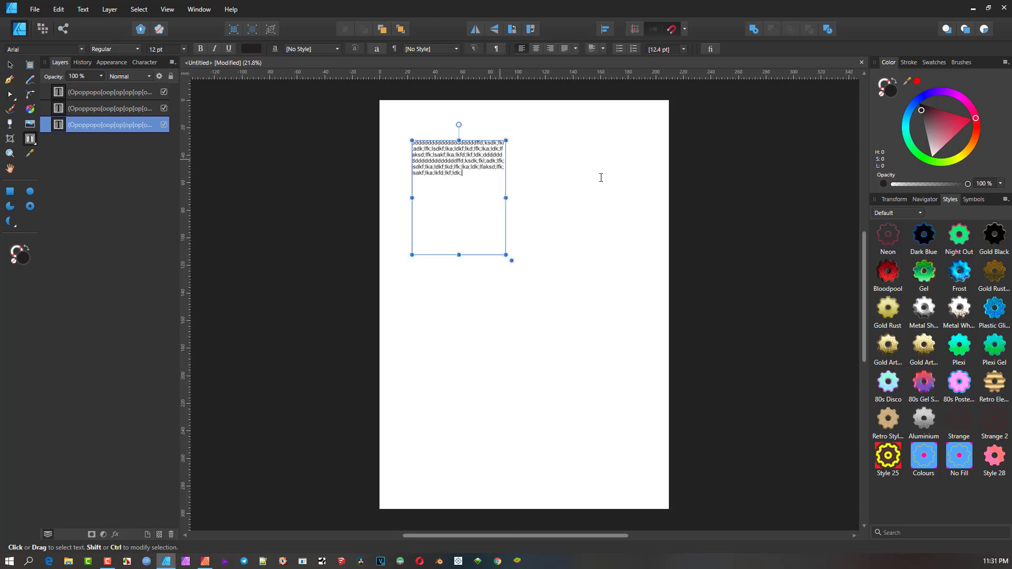
pyautogui.hotkey('ctrl', 'v')
pyautogui.hotkey('ctrl', 'v')
pyautogui.hotkey('ctrl', 'v')
pyautogui.hotkey('ctrl', 'v')
pyautogui.hotkey('ctrl', 'v')
pyautogui.hotkey('ctrl', 'v')
pyautogui.hotkey('ctrl', 'v')
pyautogui.hotkey('ctrl', 'v')
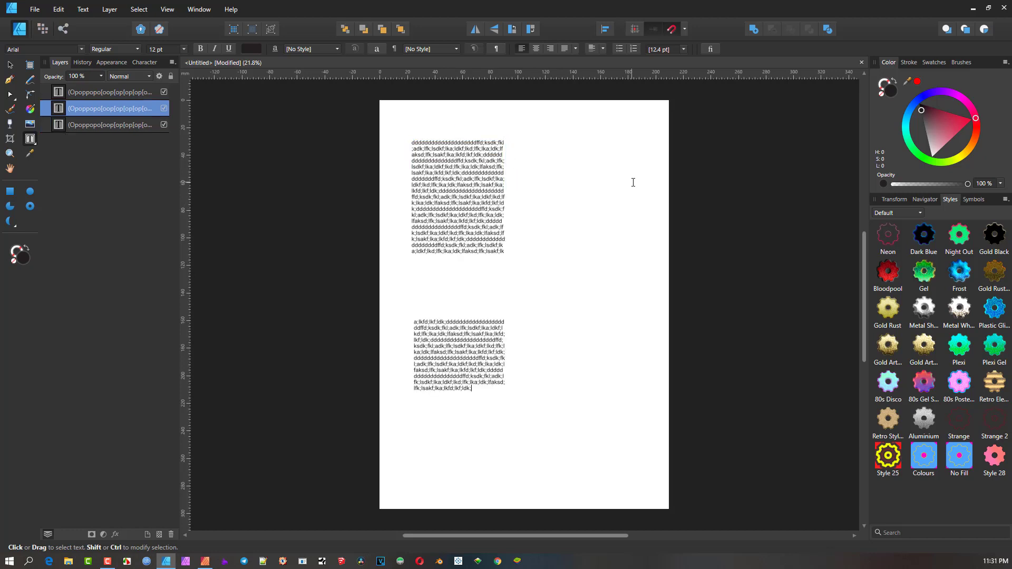
pyautogui.hotkey('ctrl', 'v')
pyautogui.hotkey('ctrl', 'v')
pyautogui.hotkey('ctrl', 'v')
pyautogui.hotkey('ctrl', 'v')
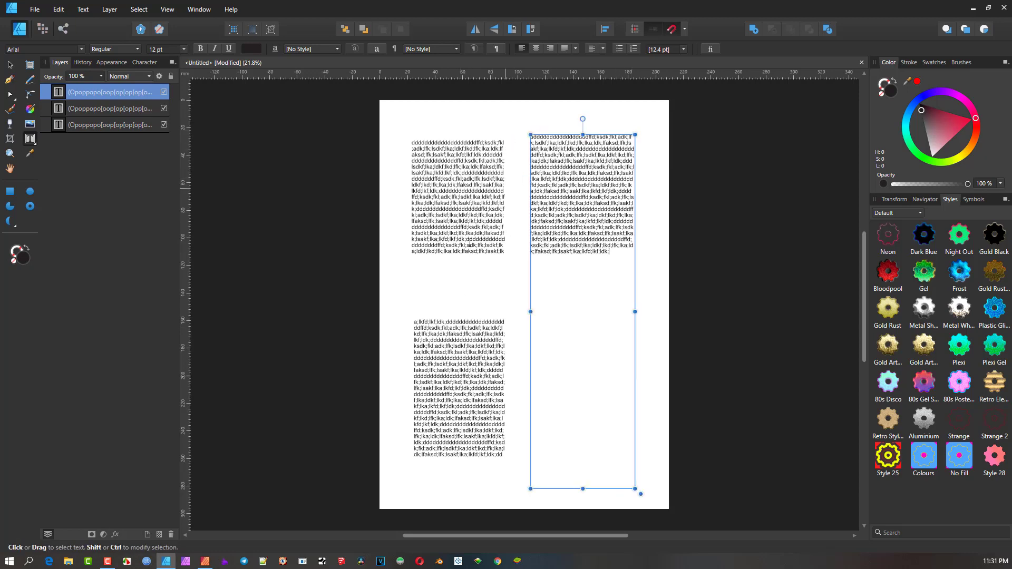
# Lower the right-hand frame's upper edge to about mid-page, and select a passage of text in the lower-left frame
pyautogui.moveTo(583, 135); pyautogui.dragTo(583, 282)
pyautogui.click(471, 359)
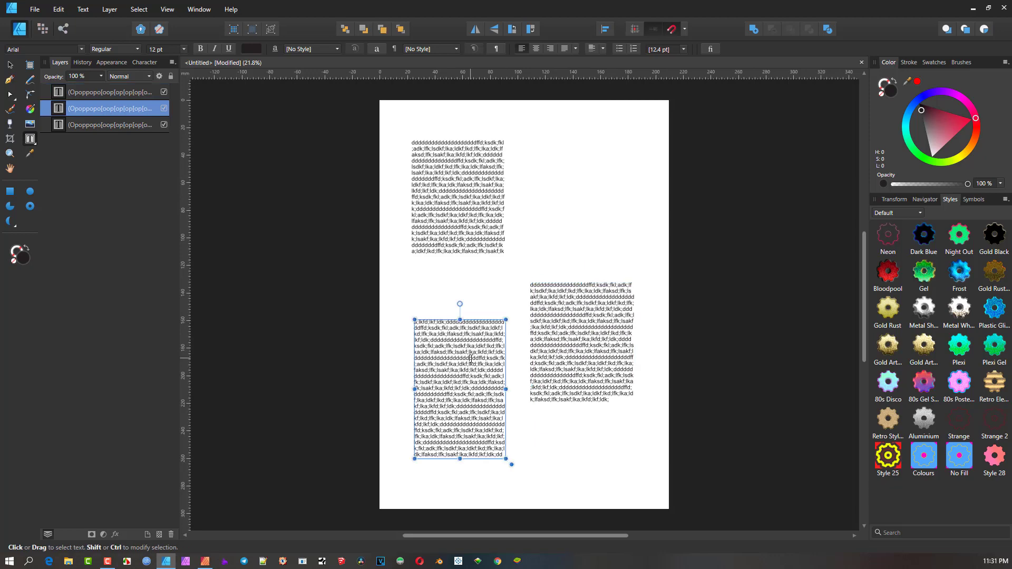
pyautogui.moveTo(464, 320); pyautogui.dragTo(457, 376)
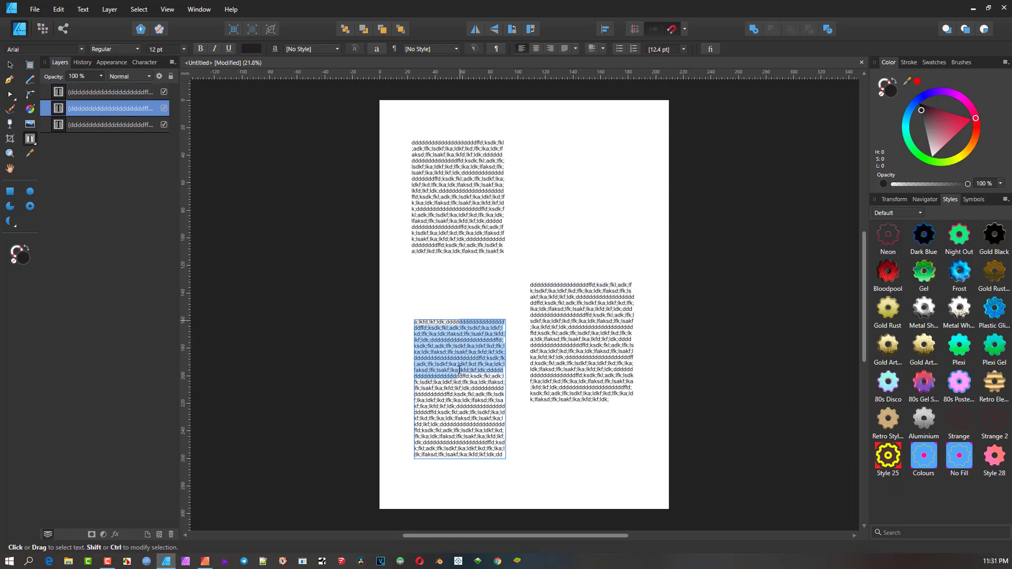
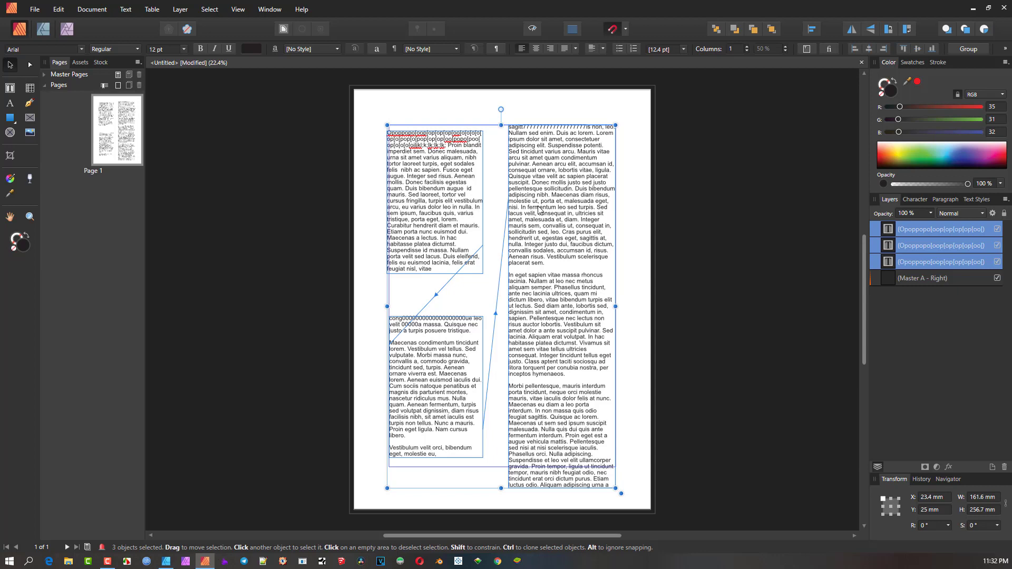
# In Affinity Publisher, shorten the tall right-hand text frame to about 81 mm high by raising its lower edge
pyautogui.click(438, 202)
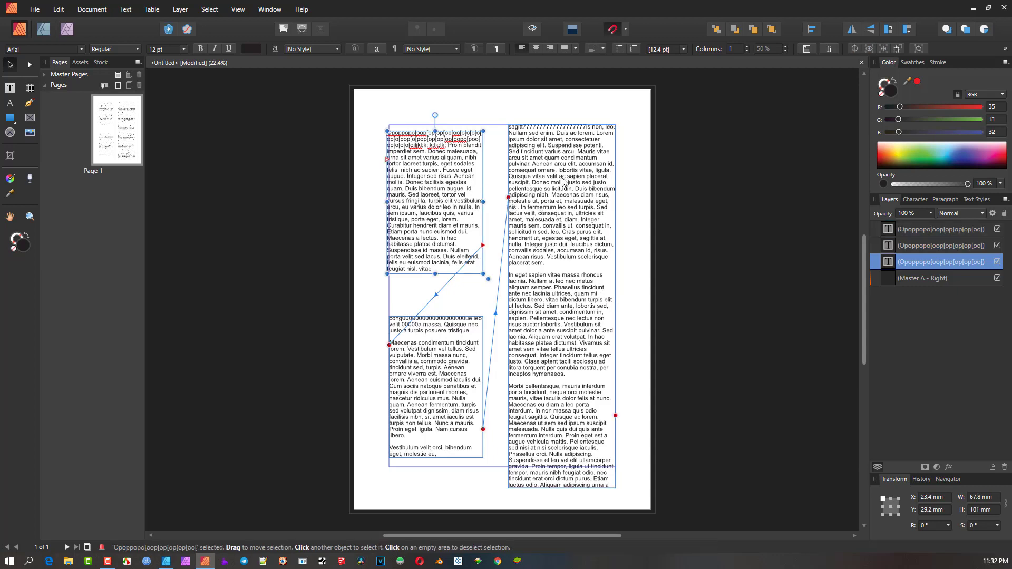
pyautogui.click(559, 210)
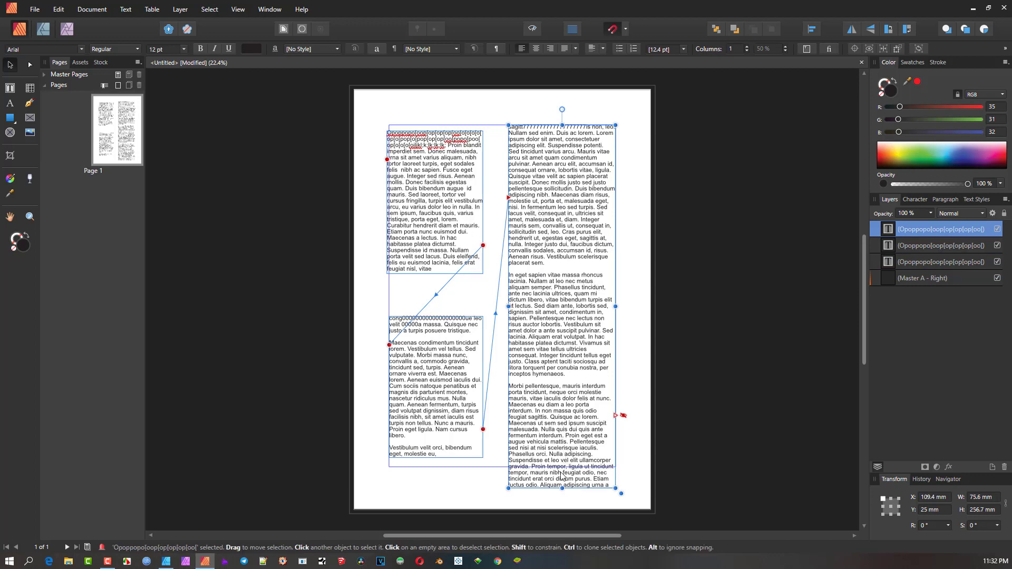
pyautogui.moveTo(561, 488); pyautogui.dragTo(570, 240)
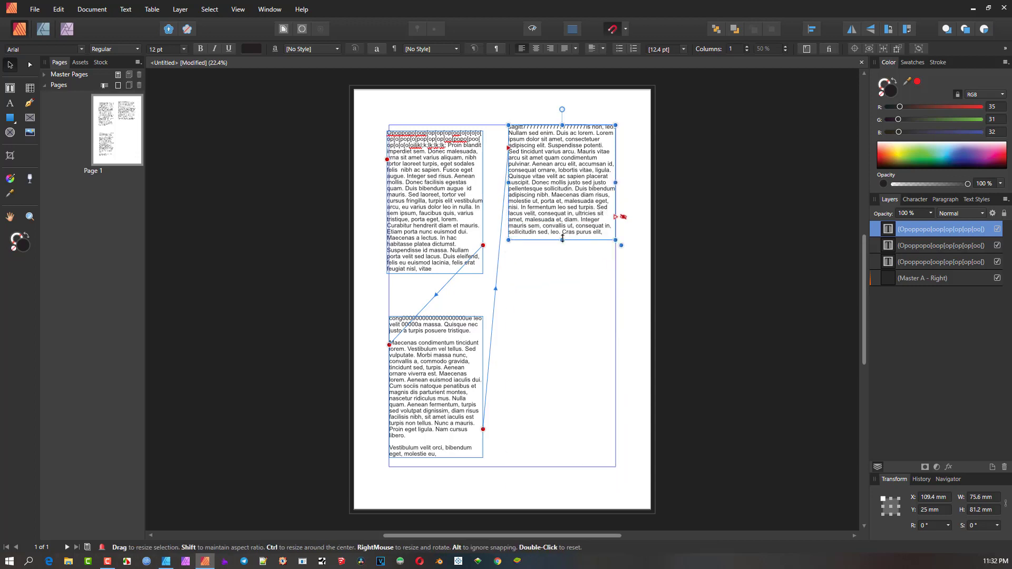
# Draw a text frame about 68 by 114 mm below the shortened right-hand frame and link that frame's overflow text into it
pyautogui.click(10, 89)
pyautogui.moveTo(516, 296); pyautogui.dragTo(612, 458)
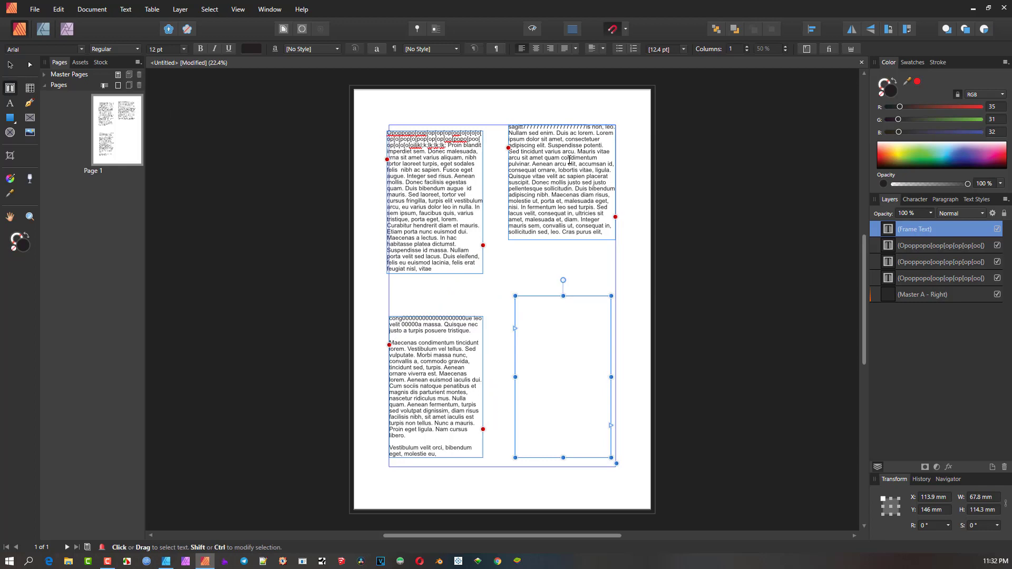
pyautogui.click(570, 202)
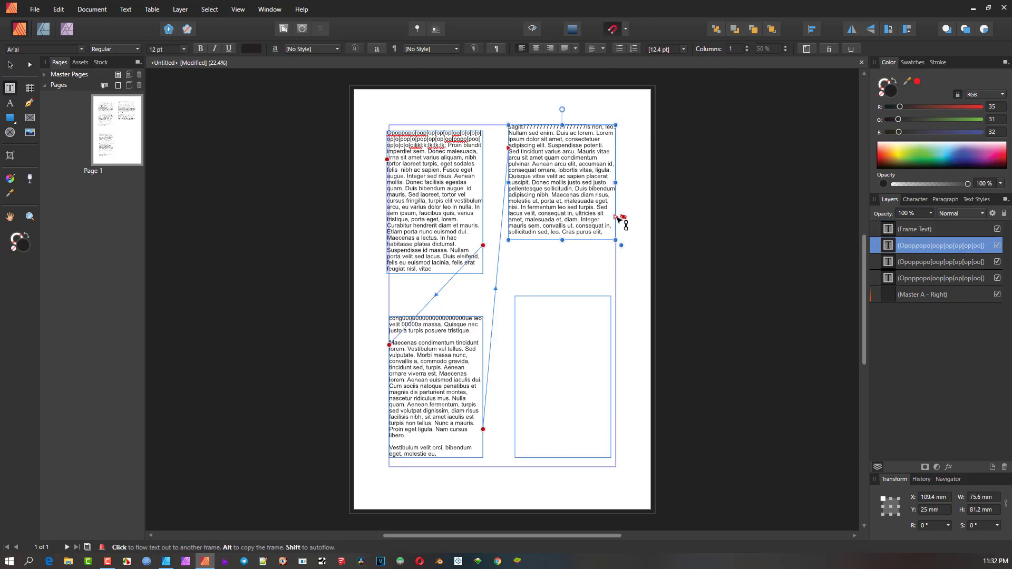
pyautogui.click(616, 217)
pyautogui.click(557, 366)
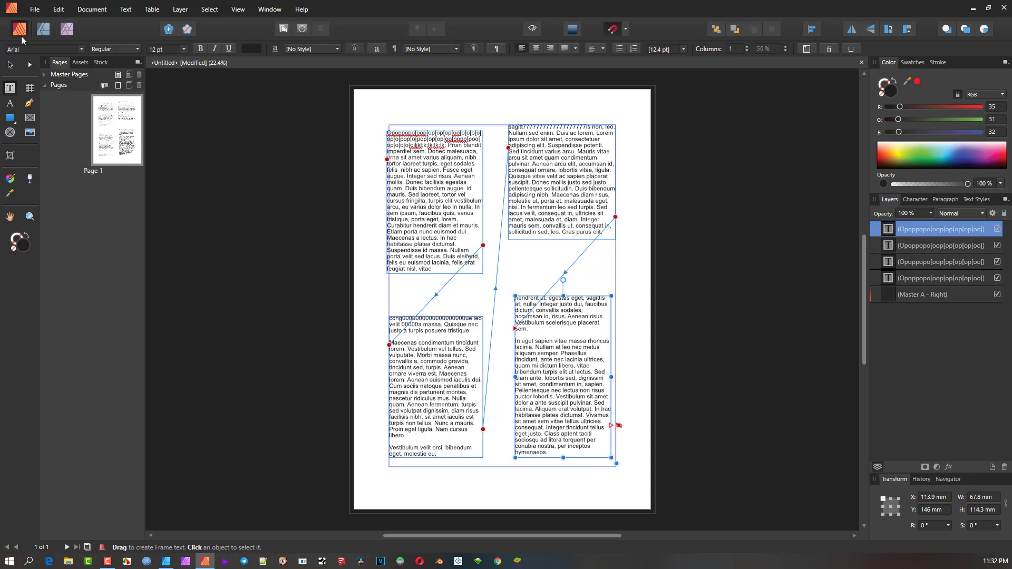
# Save the document in the Pictures folder under the existing file name TextFlow.afpub
pyautogui.click(38, 10)
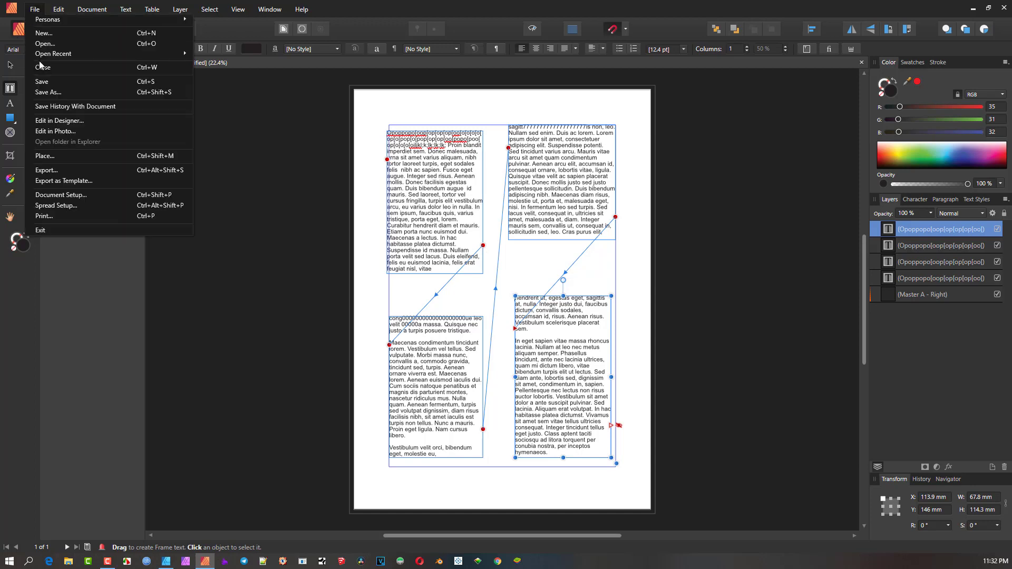
pyautogui.click(54, 92)
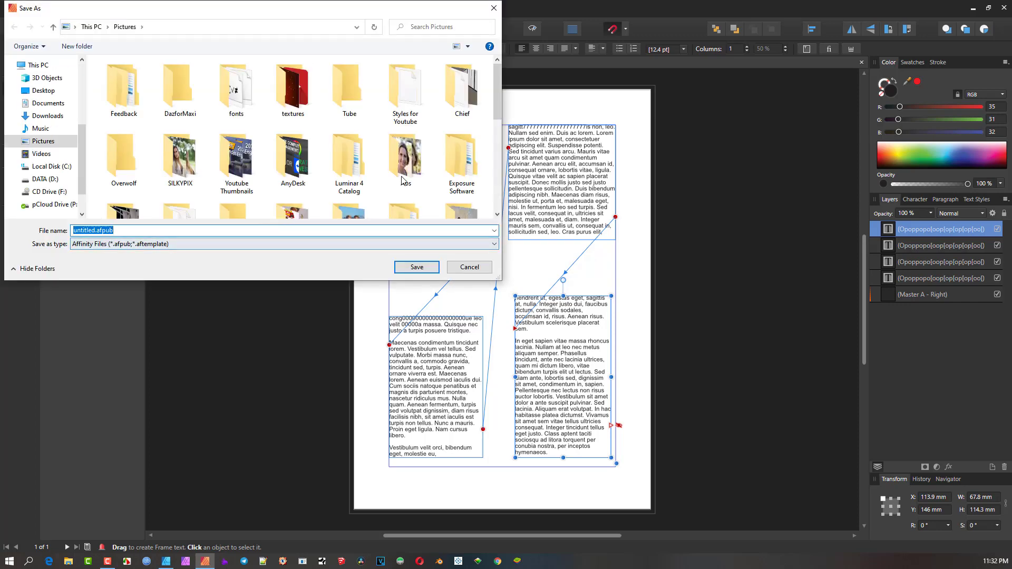
pyautogui.scroll(-10, 495, 95)
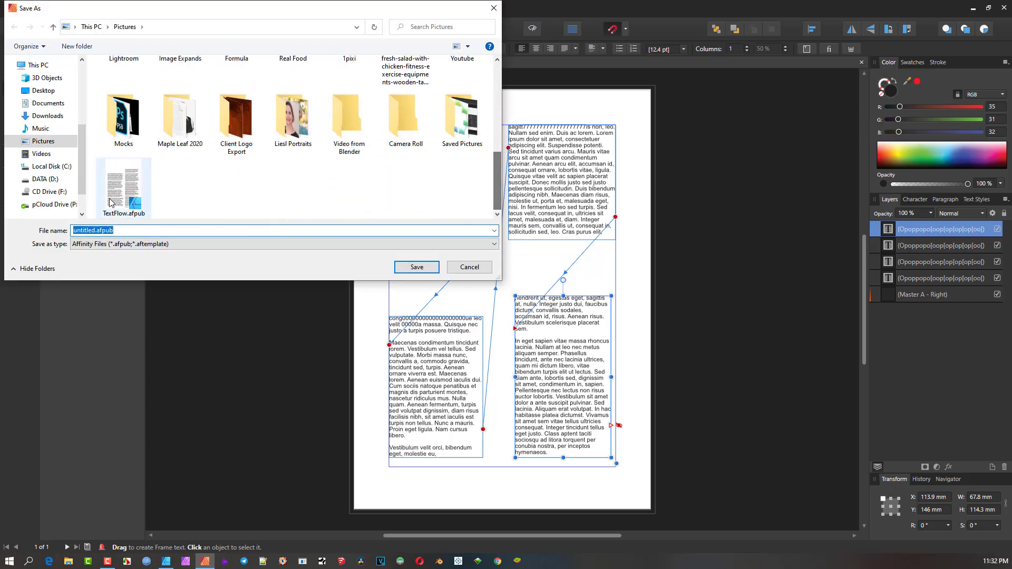
pyautogui.click(126, 187)
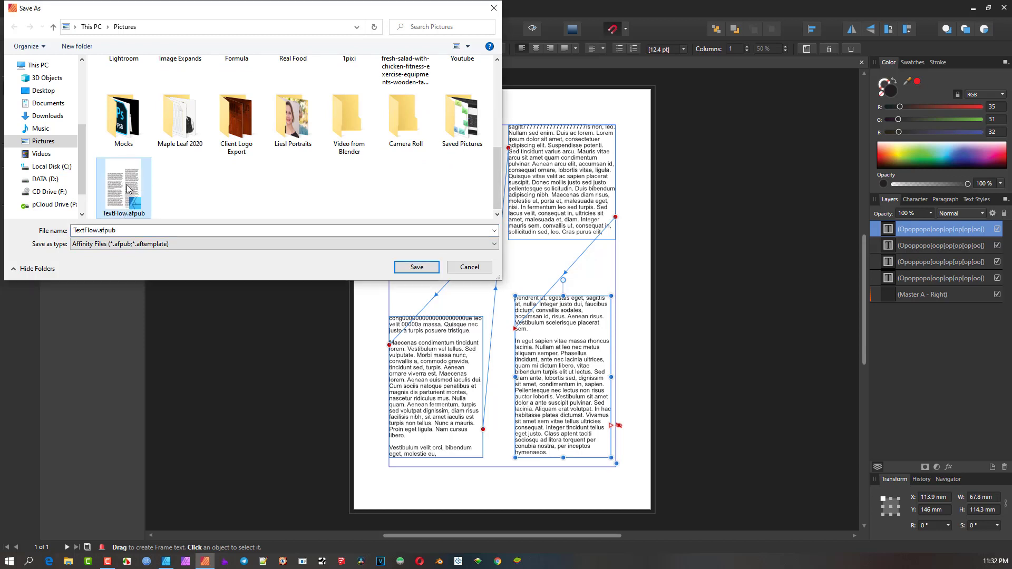
pyautogui.scroll(1, 127, 188)
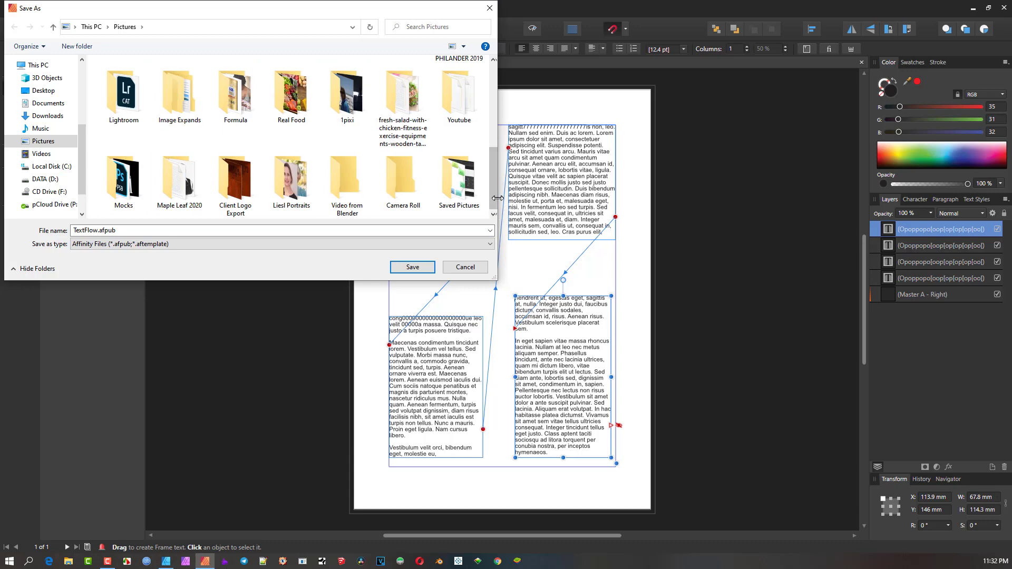
pyautogui.scroll(2, 502, 195)
pyautogui.scroll(-2, 502, 203)
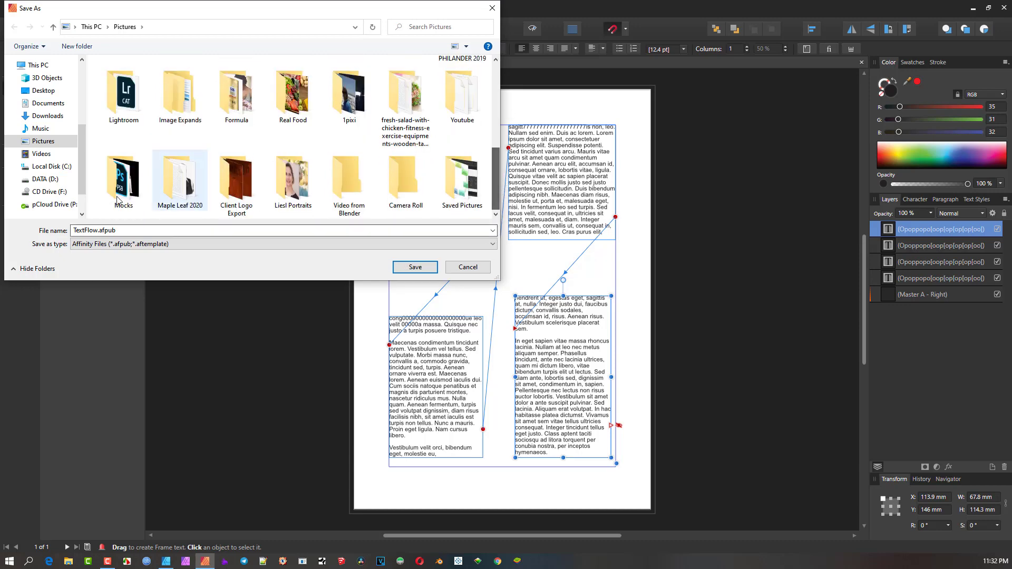
pyautogui.doubleClick(129, 231)
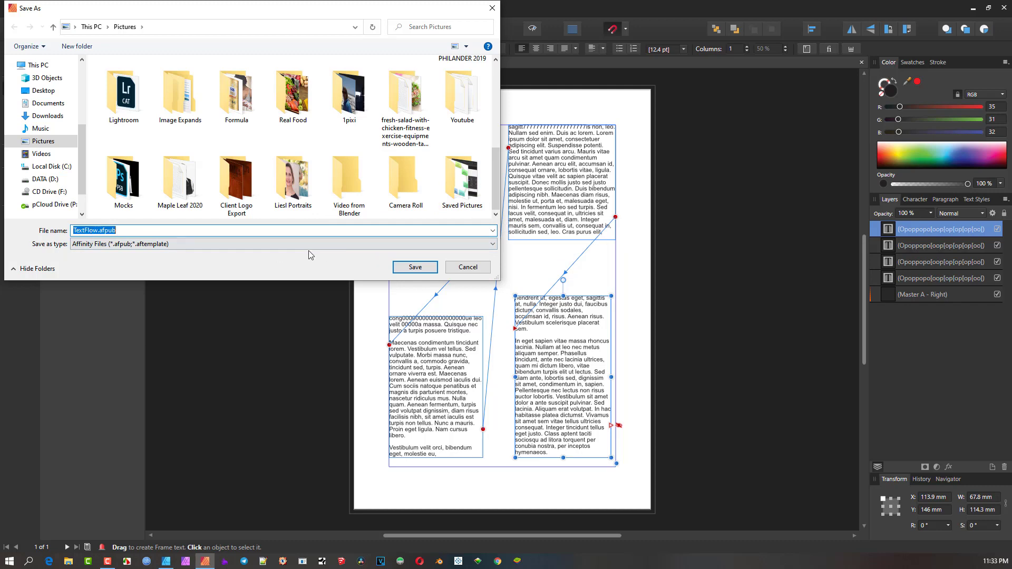
pyautogui.click(412, 269)
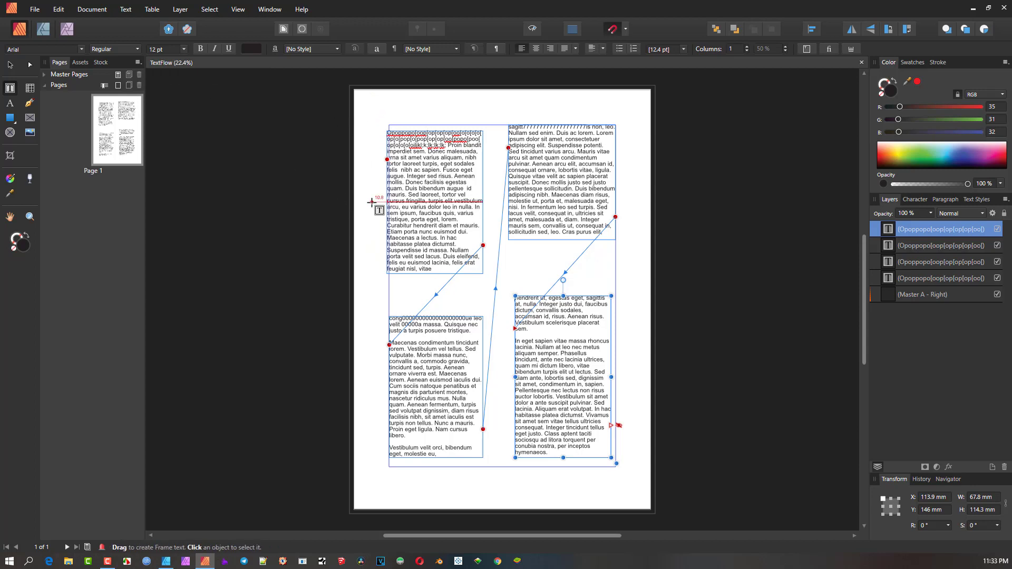
# Switch to Affinity Designer and close the empty untitled document
pyautogui.click(162, 562)
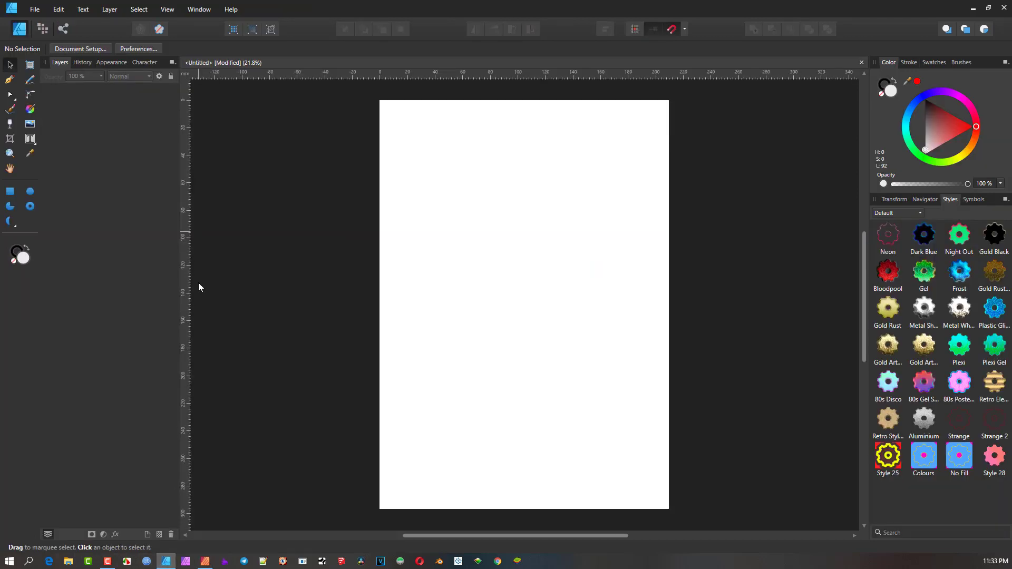
pyautogui.moveTo(166, 564)
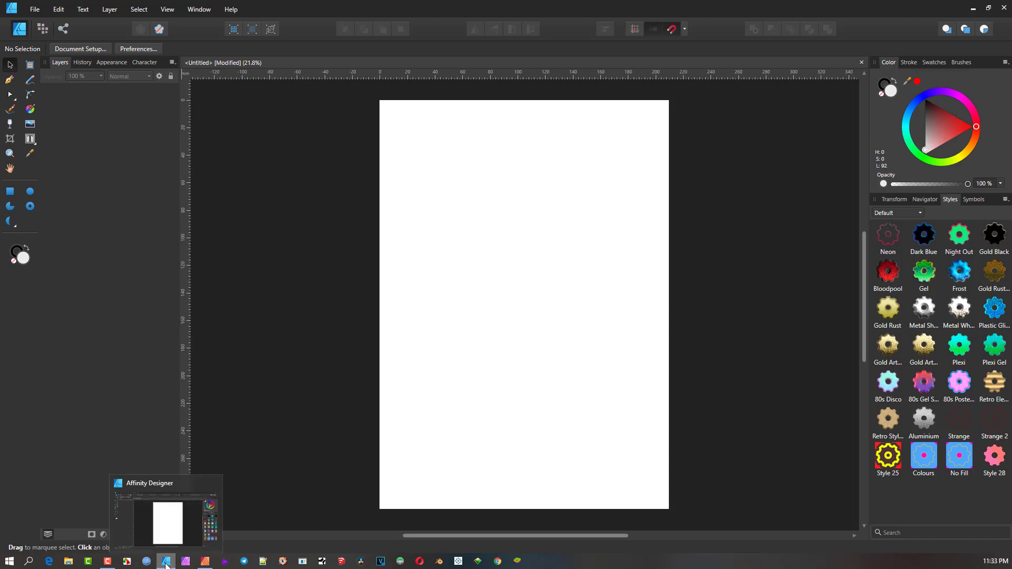
pyautogui.click(862, 62)
pyautogui.click(503, 290)
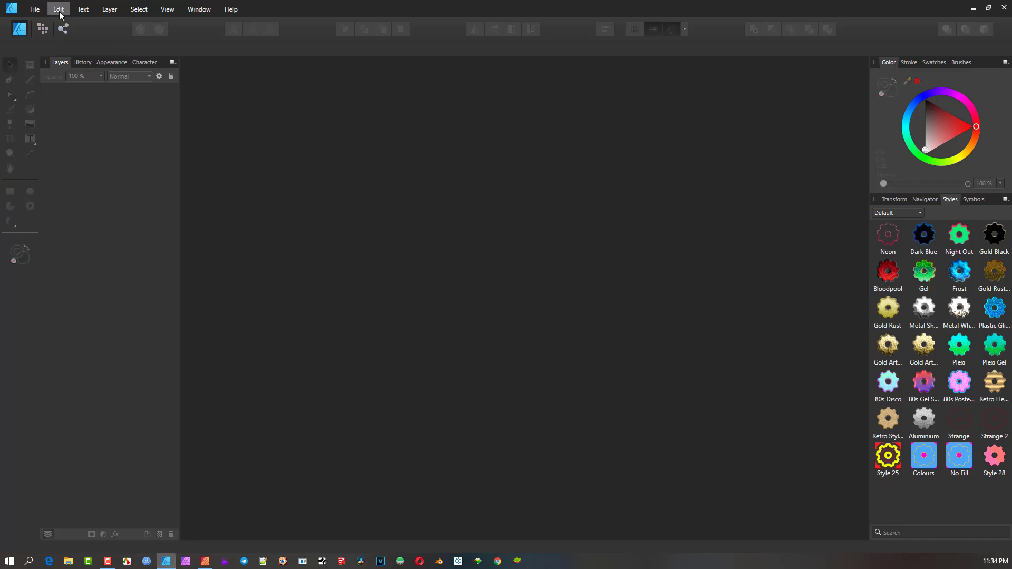
# Open the saved Publisher file TextFlow.afpub from the Pictures folder in Affinity Designer
pyautogui.click(35, 9)
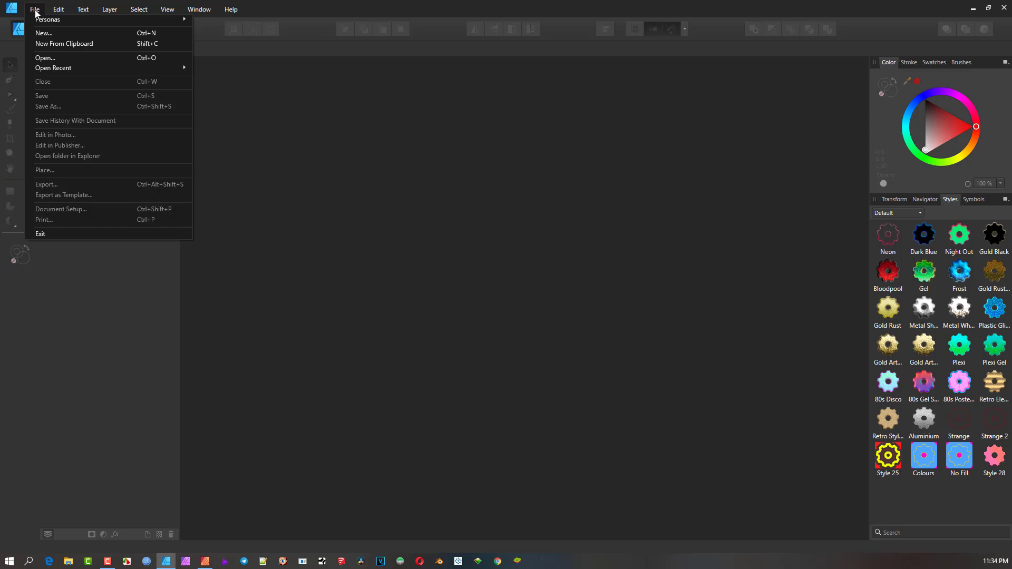
pyautogui.click(50, 58)
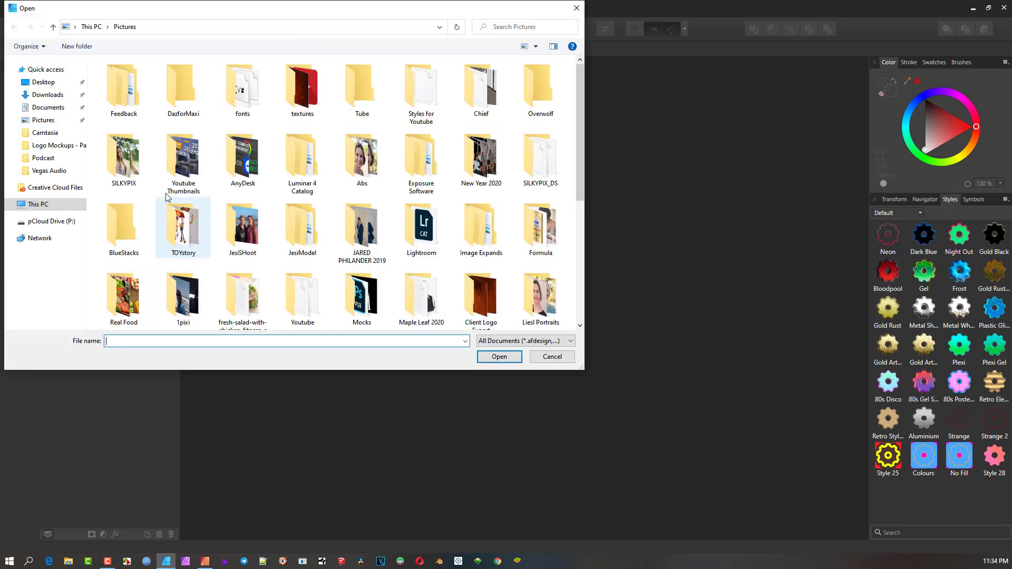
pyautogui.scroll(-5, 115, 205)
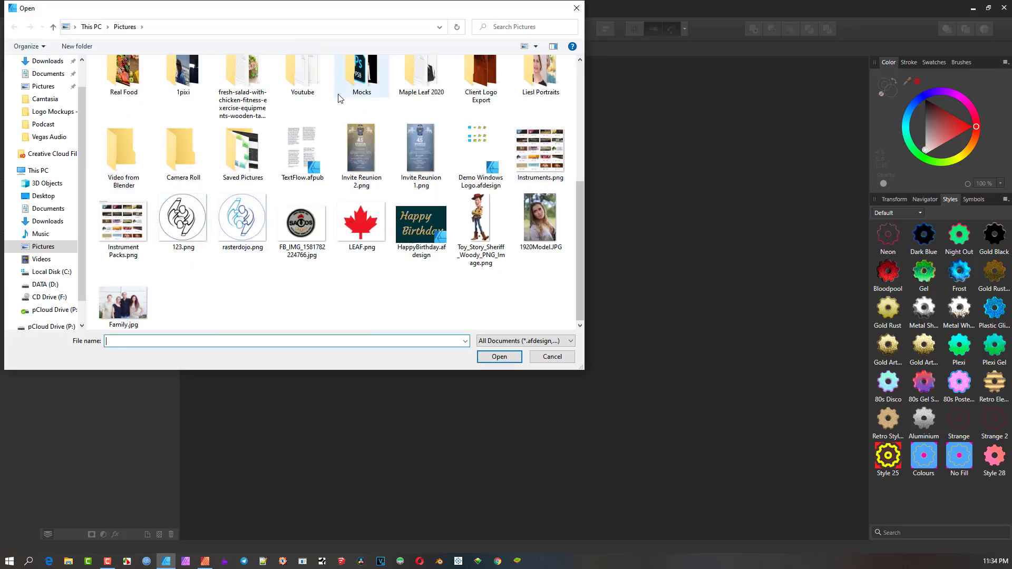
pyautogui.click(308, 144)
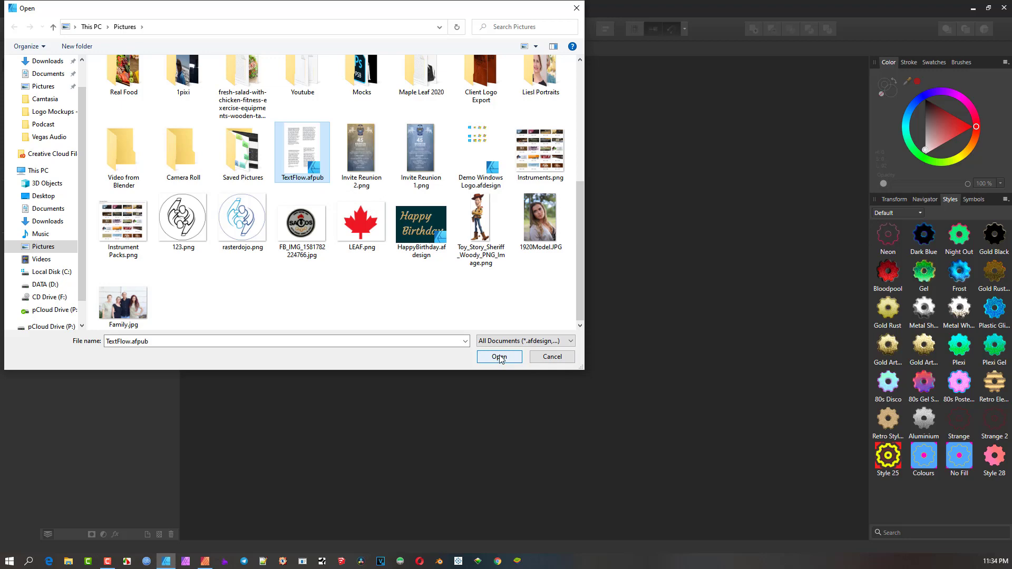
pyautogui.click(500, 357)
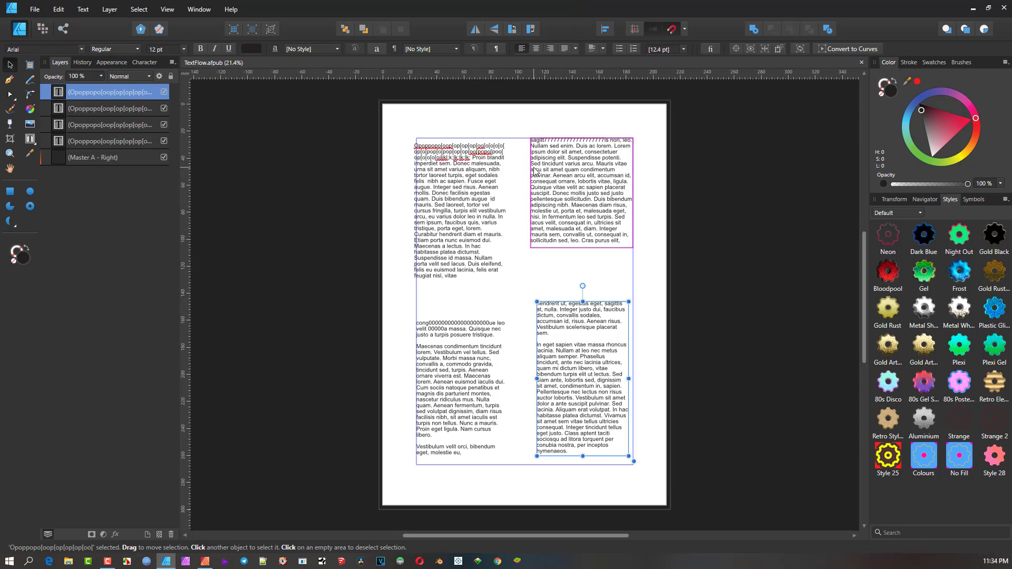
# Hide the Master A - Right layer and show it again
pyautogui.click(79, 158)
pyautogui.click(164, 158)
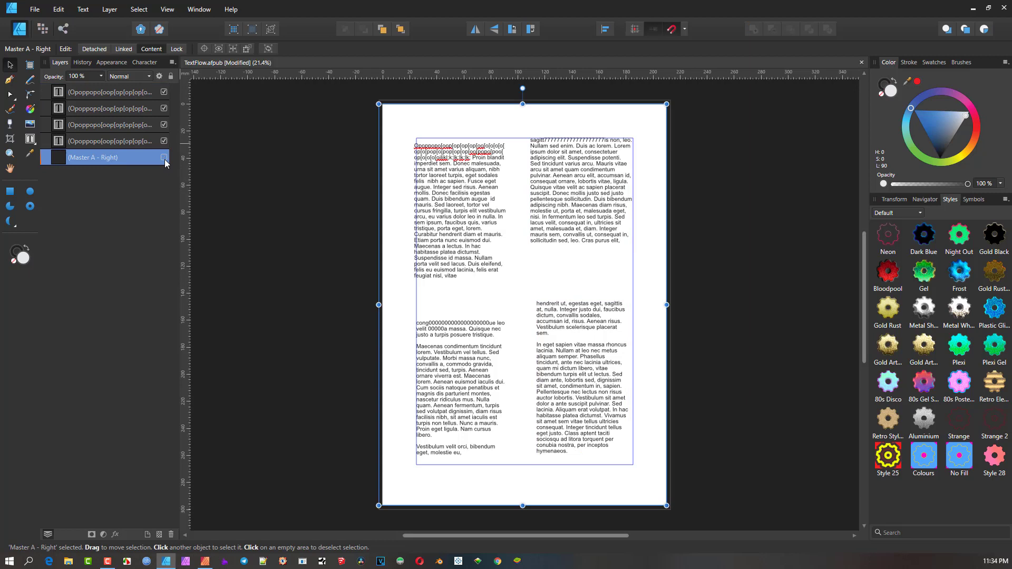
pyautogui.click(165, 156)
# Replace the last word of the upper-left text frame with "Thisis the coolest thing"
pyautogui.click(476, 222)
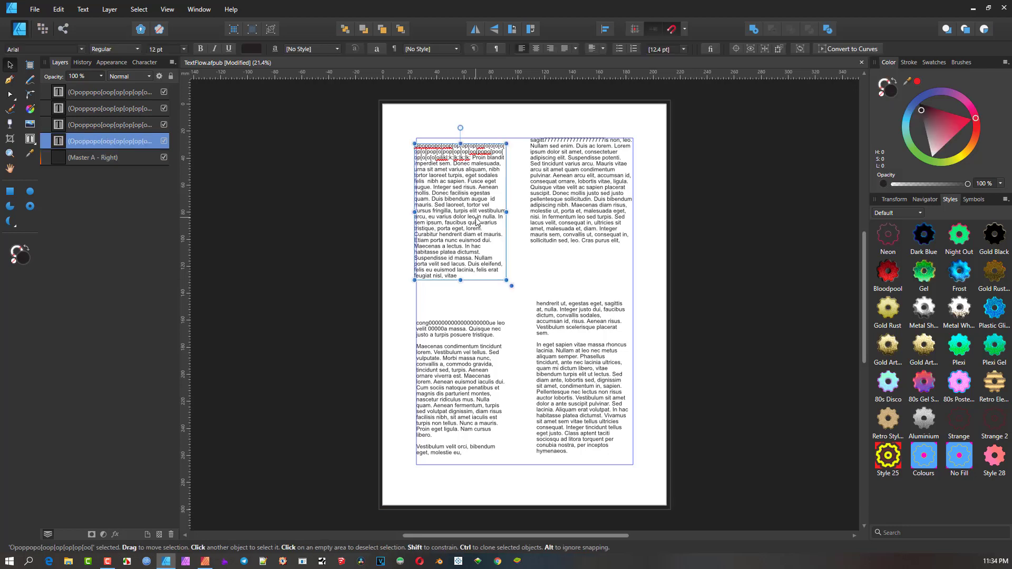
pyautogui.click(466, 276)
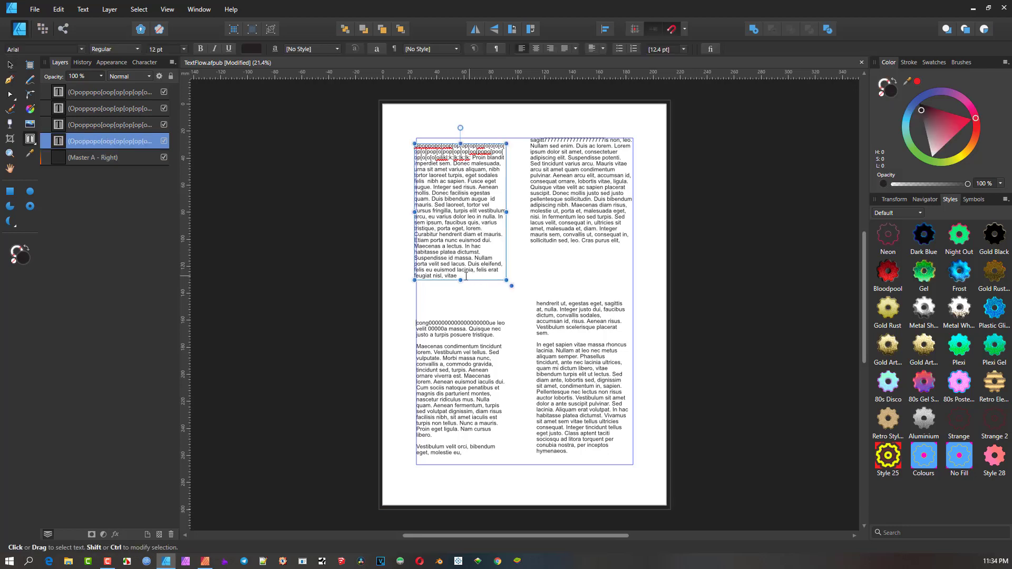
pyautogui.moveTo(452, 274); pyautogui.dragTo(469, 275)
pyautogui.write('Th')
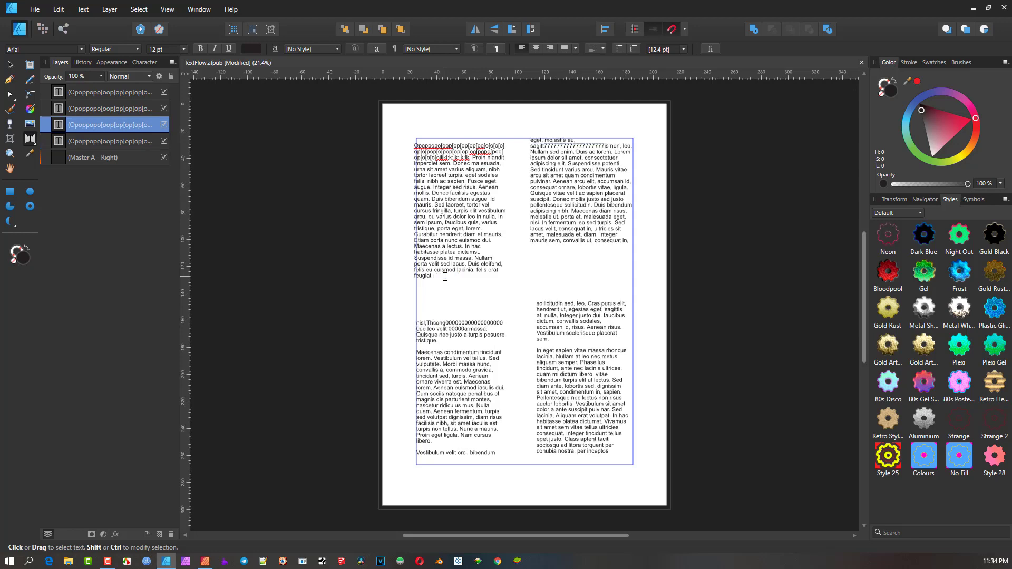
pyautogui.write('isis the ')
pyautogui.write('coolest th')
pyautogui.write('ing ')
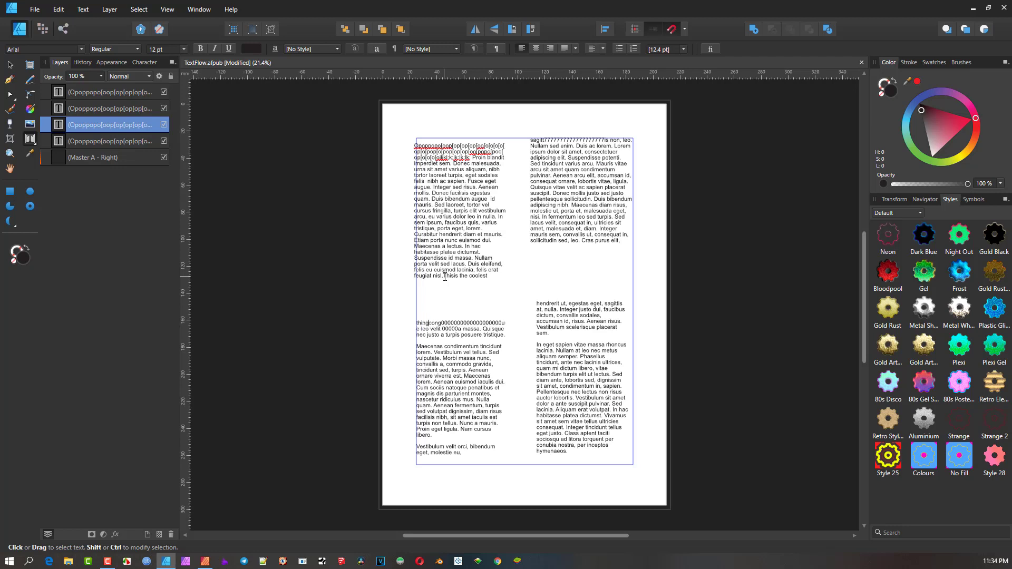
# Continue the new phrase with "dd" and a long run of "asdasd" filler text to push the linked text along
pyautogui.write('dd ')
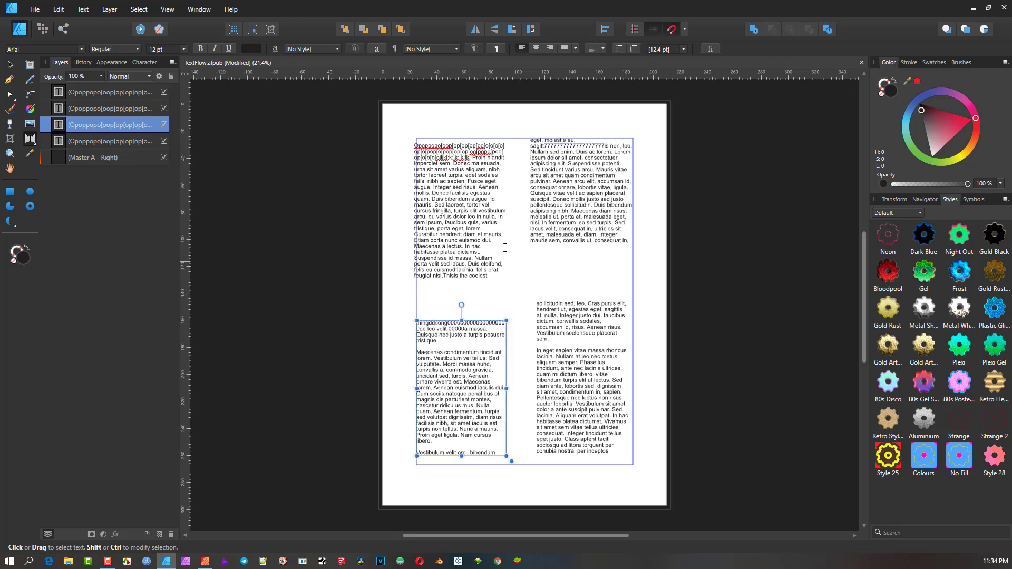
pyautogui.write('ssdasdasdasdasd')
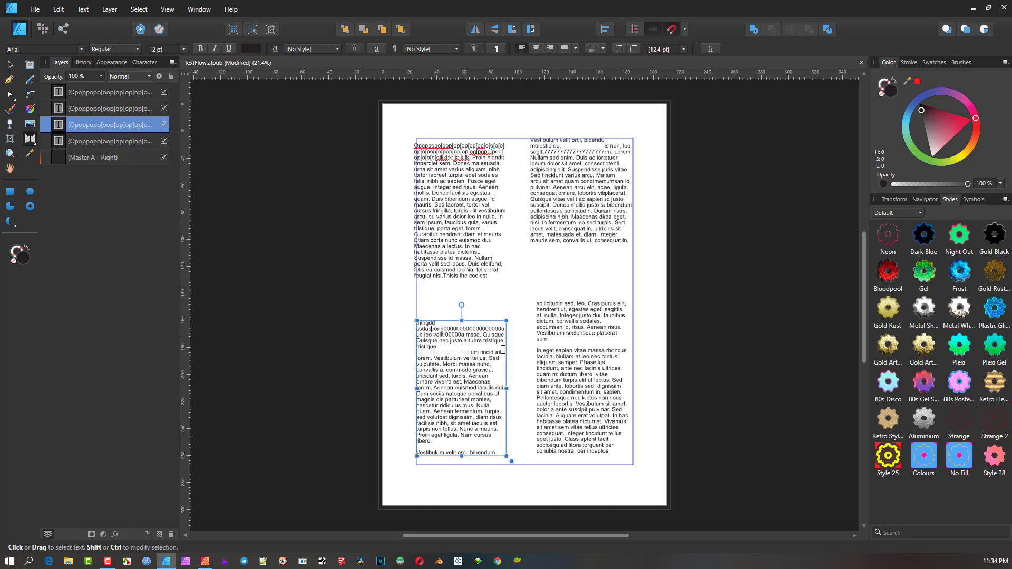
pyautogui.write('asdasd')
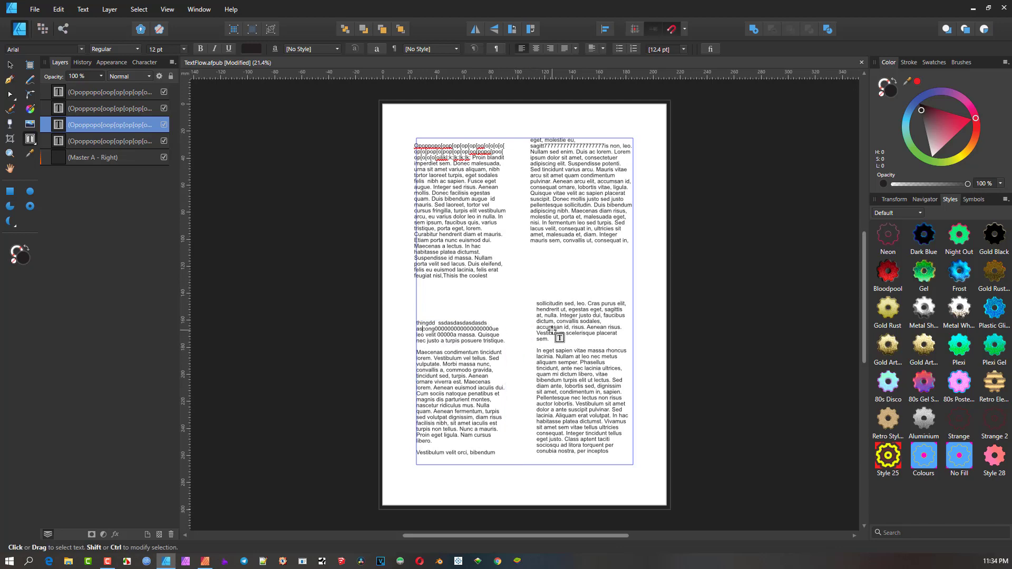
pyautogui.write('asdasdas')
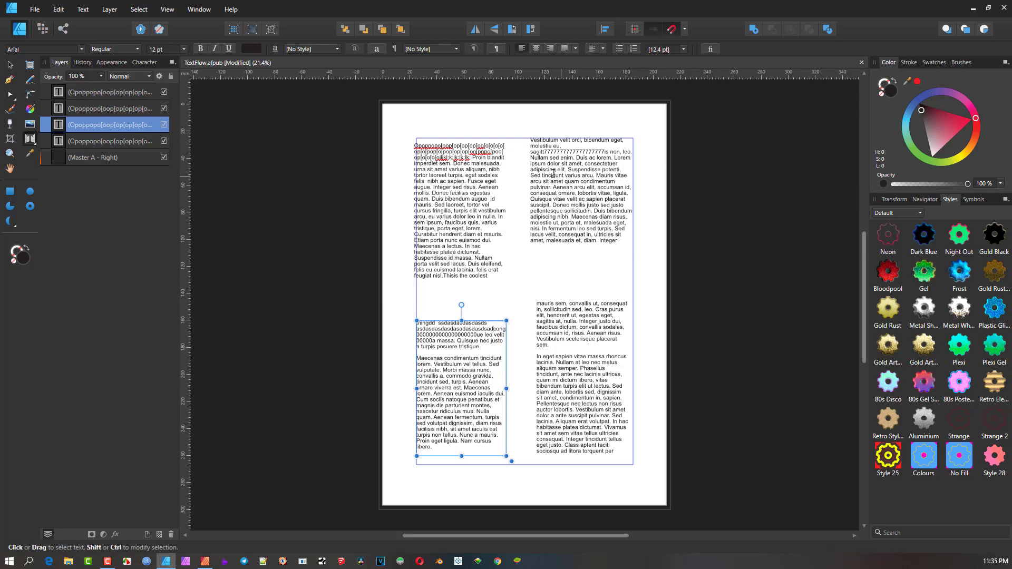
pyautogui.write('sdasdas')
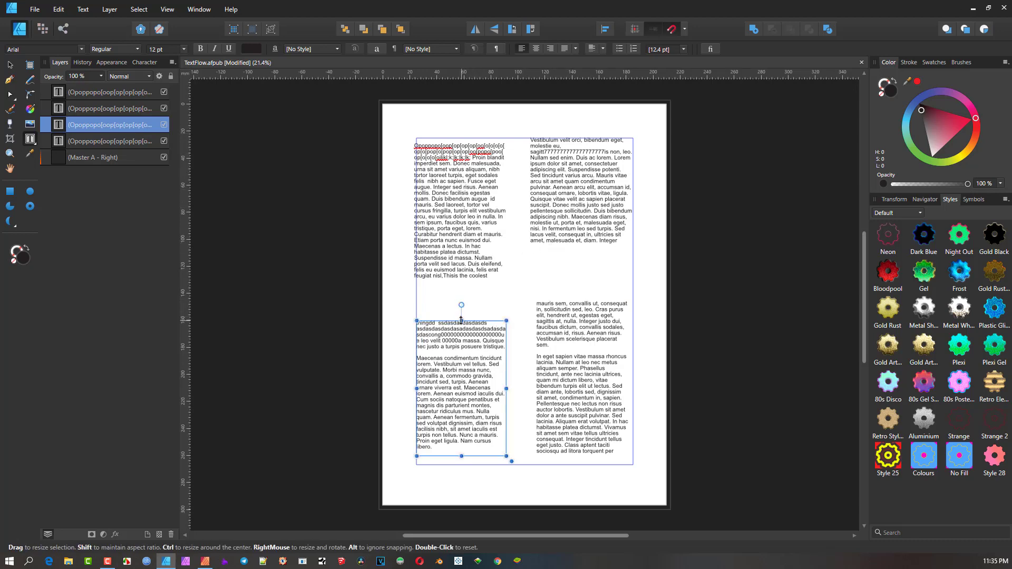
# Shorten the lower-left text frame from its upper edge, and shorten the upper-left frame slightly from its lower edge
pyautogui.moveTo(462, 321)
pyautogui.mouseDown()
pyautogui.moveTo(460, 363)
pyautogui.moveTo(460, 339)
pyautogui.mouseUp()
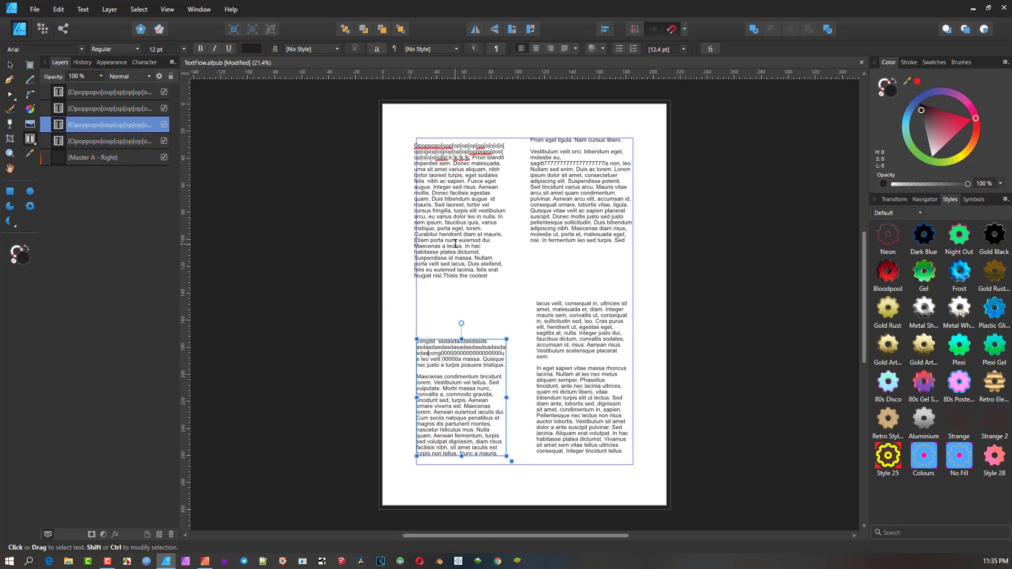
pyautogui.click(459, 267)
pyautogui.moveTo(460, 282); pyautogui.dragTo(482, 208)
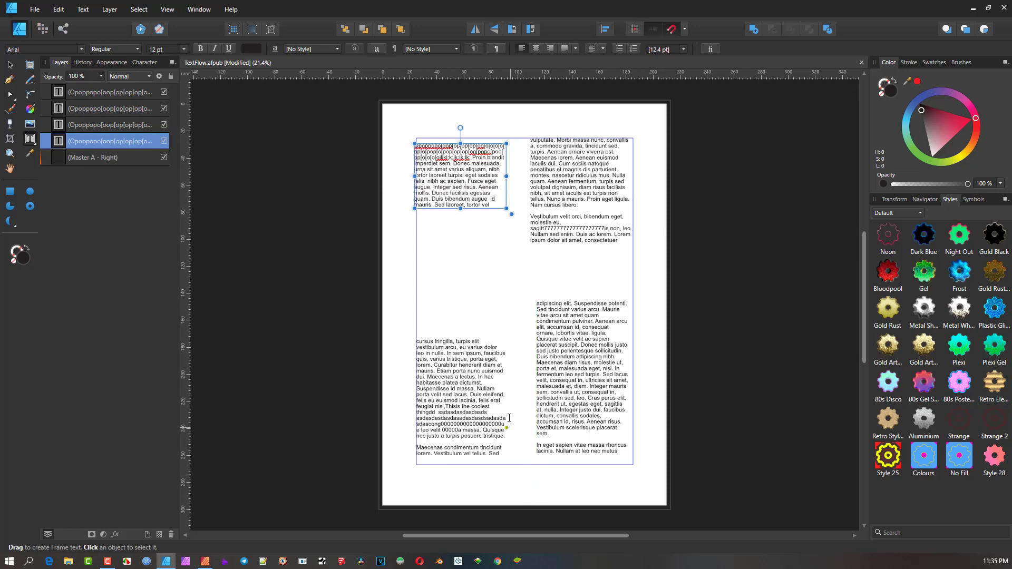
pyautogui.moveTo(463, 210); pyautogui.dragTo(463, 259)
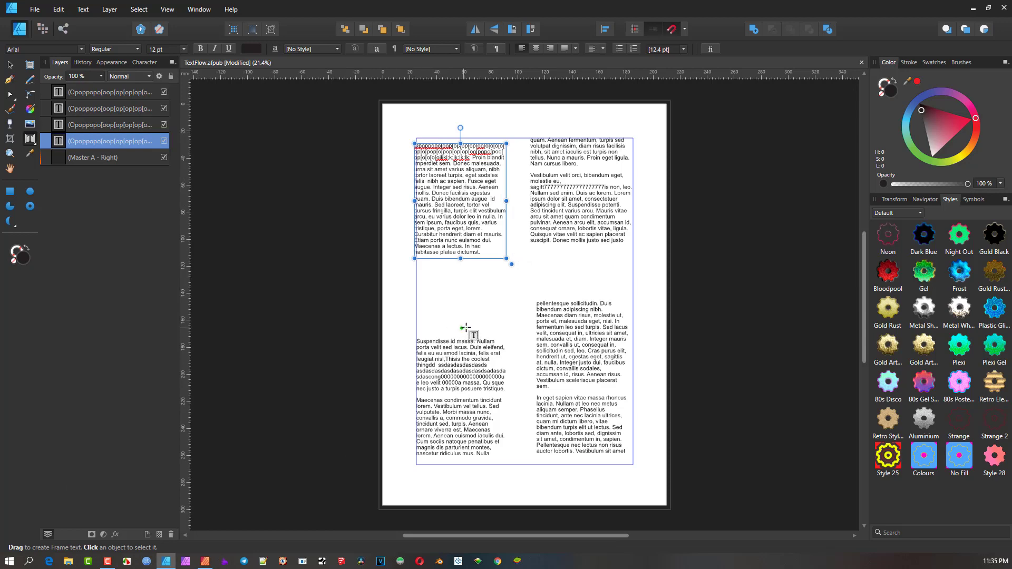
# Switch to Affinity Publisher, look over its text menu options and return to Affinity Designer
pyautogui.click(205, 561)
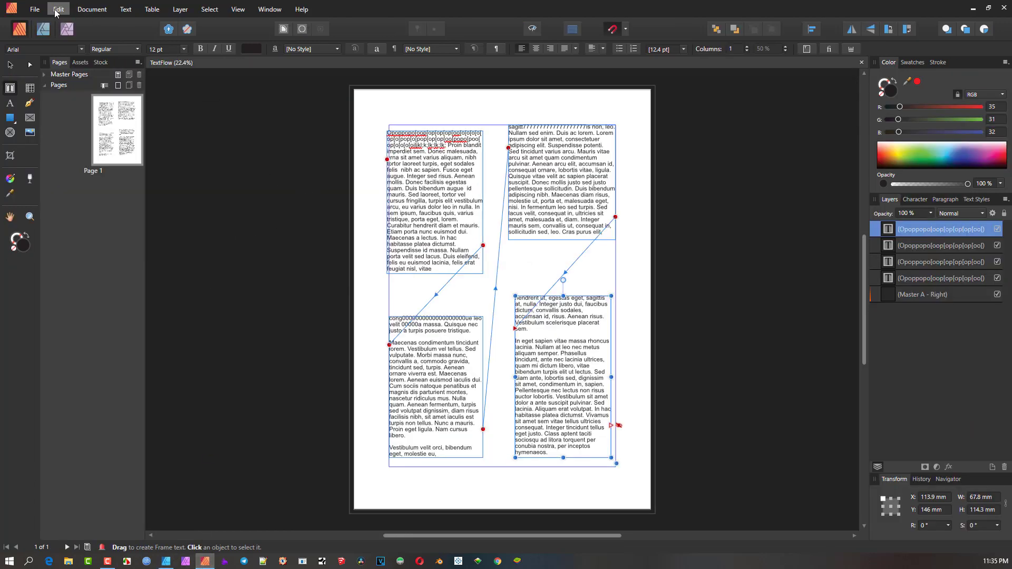
pyautogui.click(38, 11)
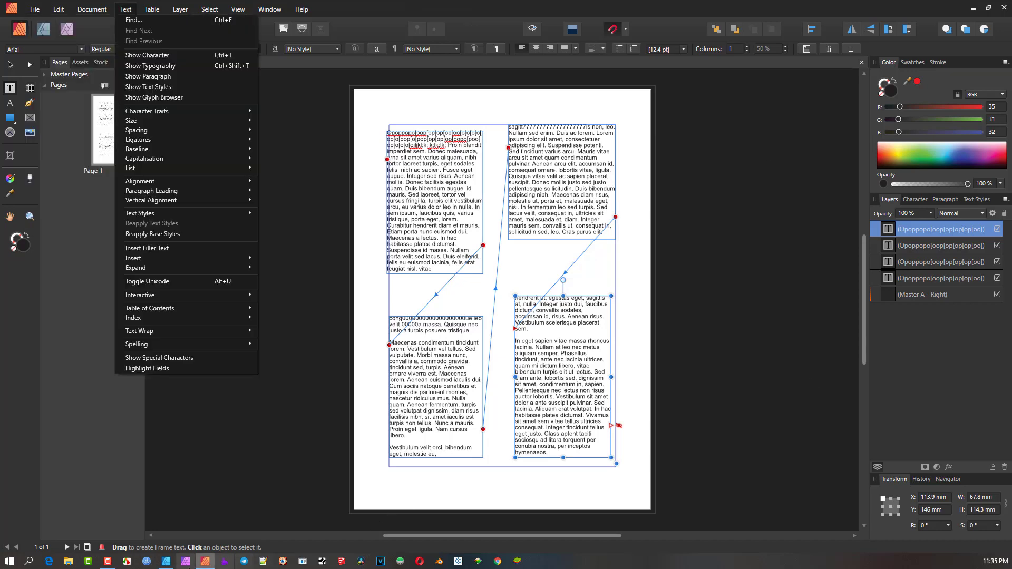
pyautogui.click(172, 564)
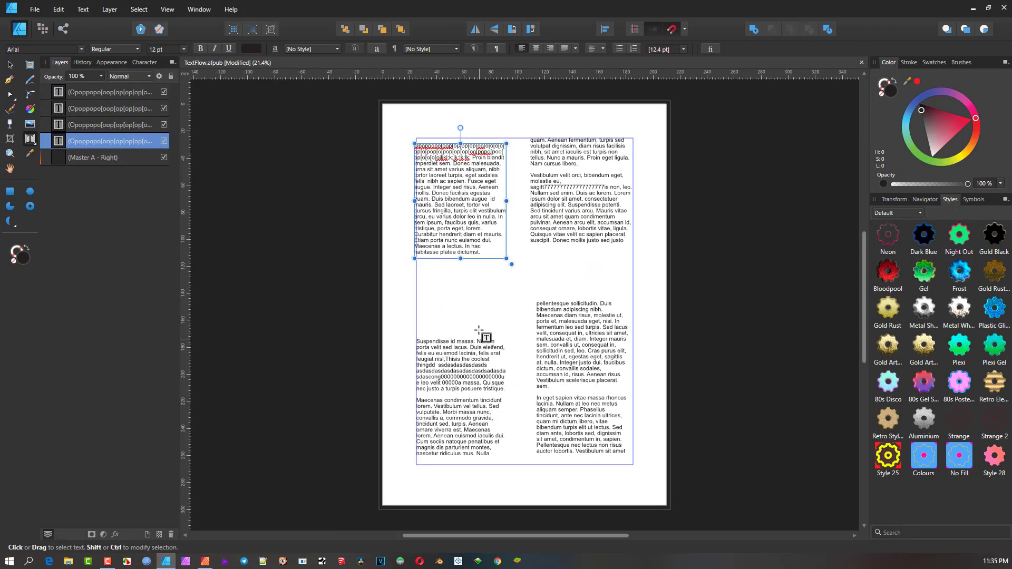
# Lengthen the upper-left text frame slightly and close TextFlow.afpub without saving the changes
pyautogui.moveTo(461, 258)
pyautogui.mouseDown()
pyautogui.moveTo(459, 291)
pyautogui.moveTo(460, 274)
pyautogui.mouseUp()
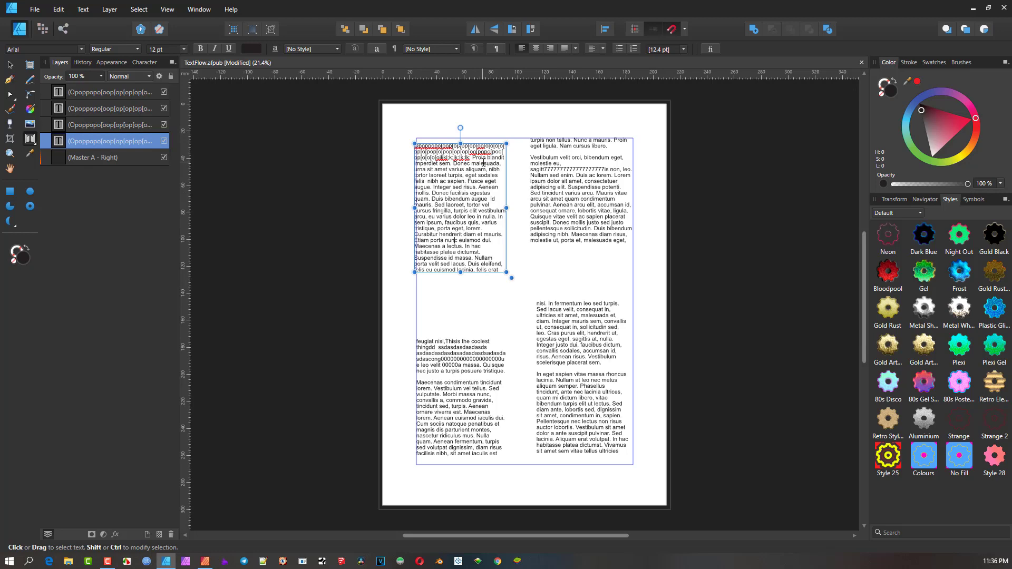
pyautogui.click(862, 63)
pyautogui.click(506, 289)
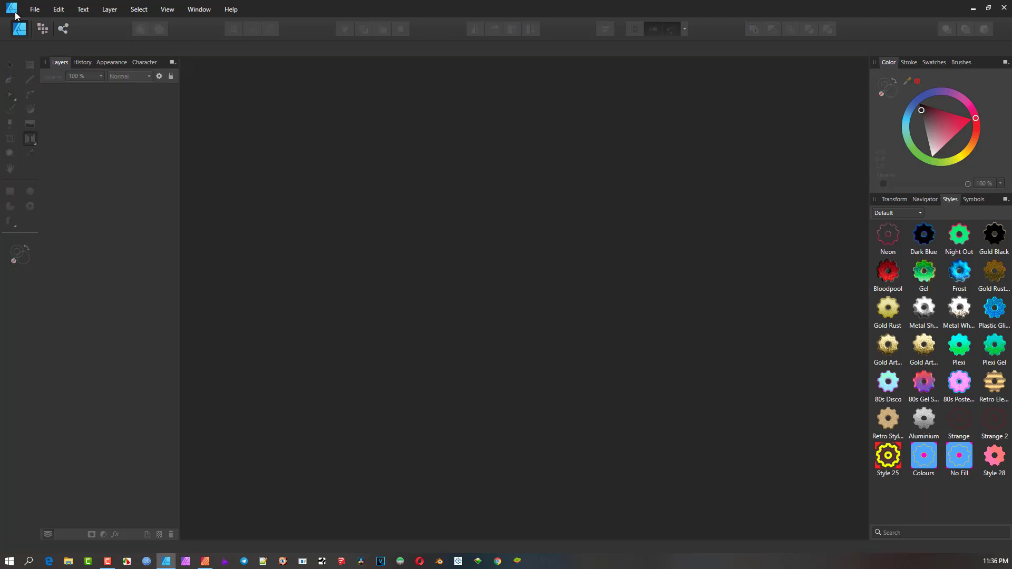
# Create a new blank A4 portrait document
pyautogui.click(35, 10)
pyautogui.click(367, 235)
pyautogui.hotkey('ctrl', 'n')
pyautogui.press('Escape')
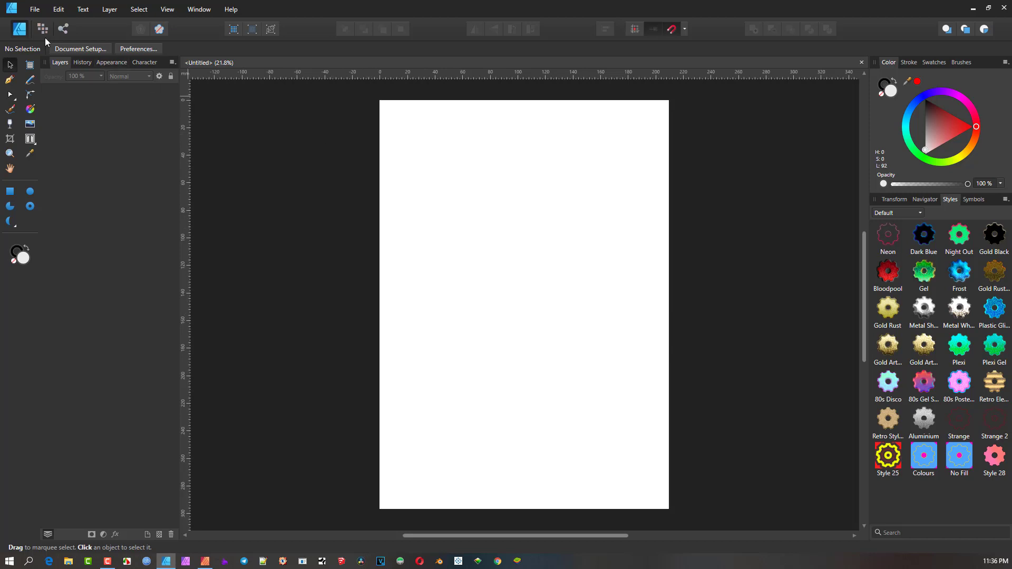
# Place TextFlow.afpub from the Pictures folder into the blank document, sized to fill most of the page
pyautogui.click(36, 10)
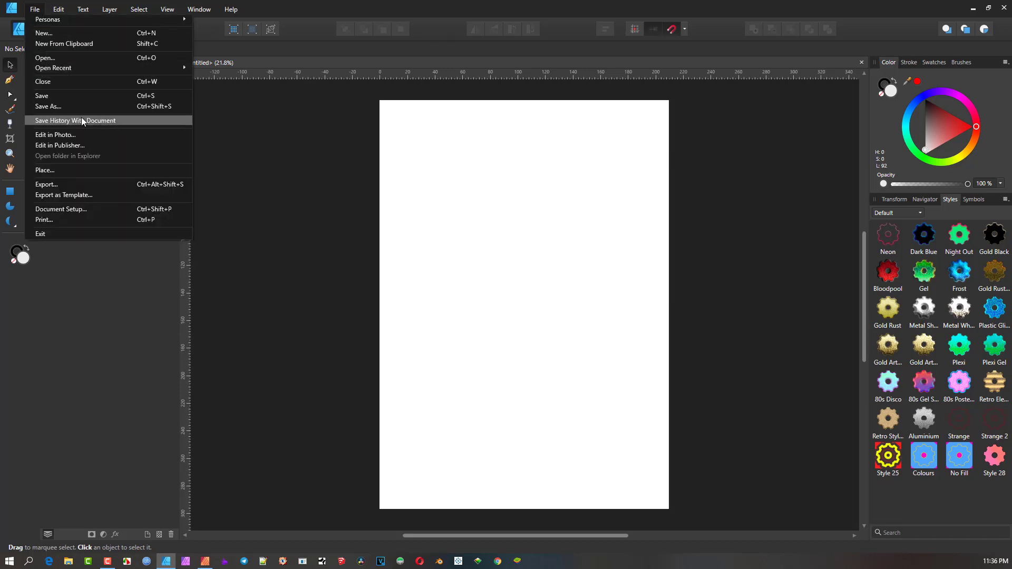
pyautogui.click(66, 171)
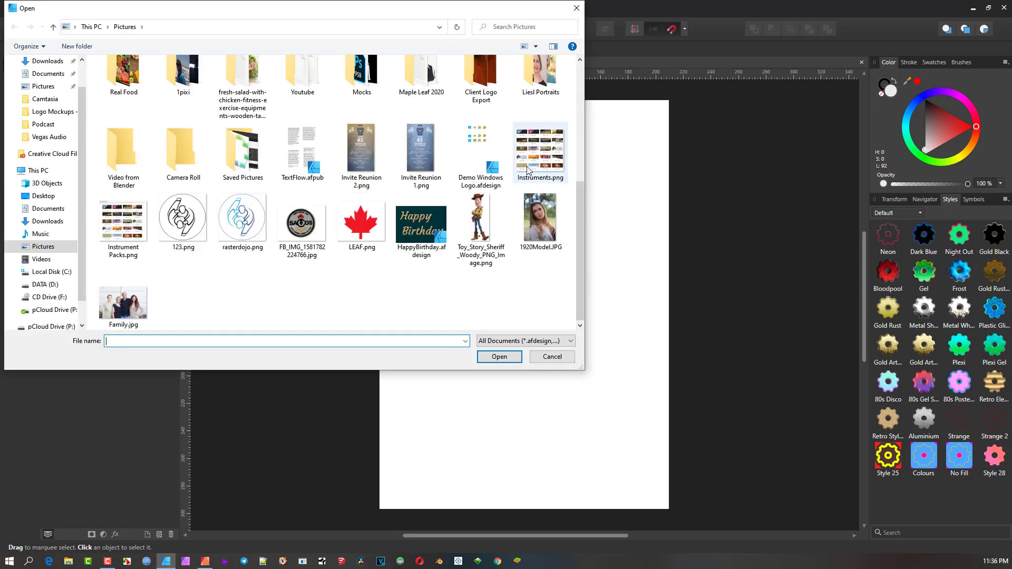
pyautogui.click(303, 153)
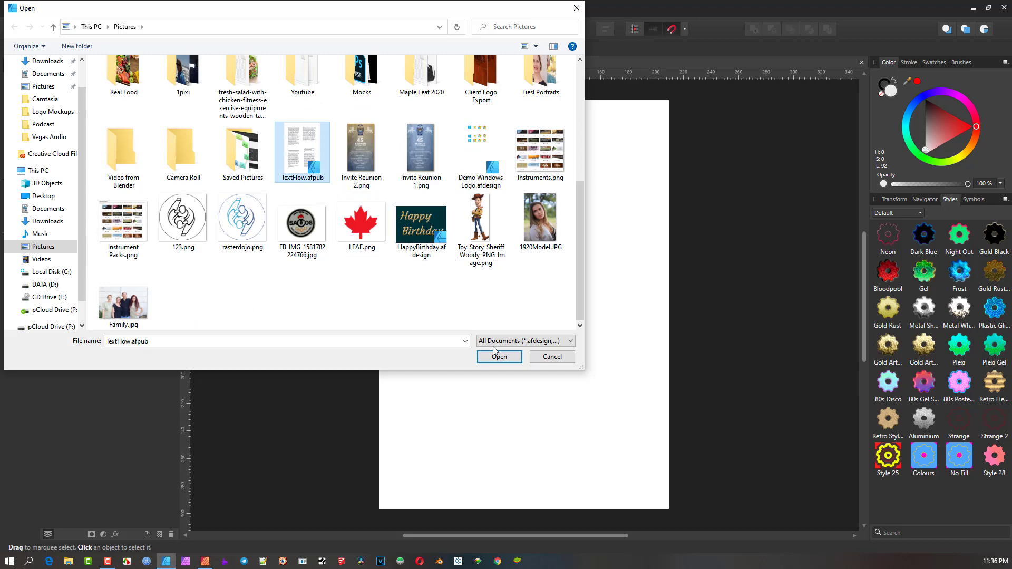
pyautogui.click(505, 362)
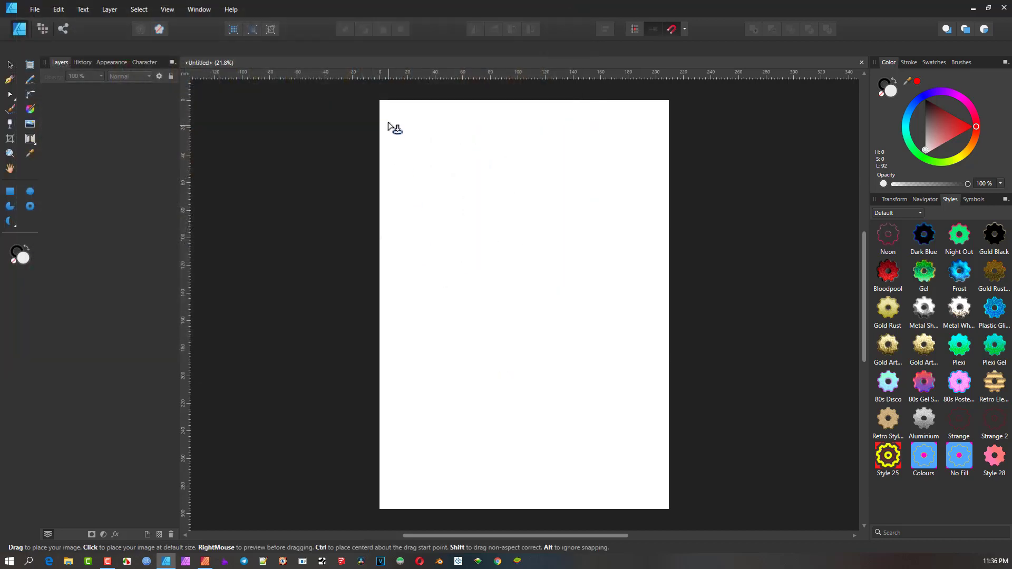
pyautogui.moveTo(388, 122); pyautogui.dragTo(654, 508)
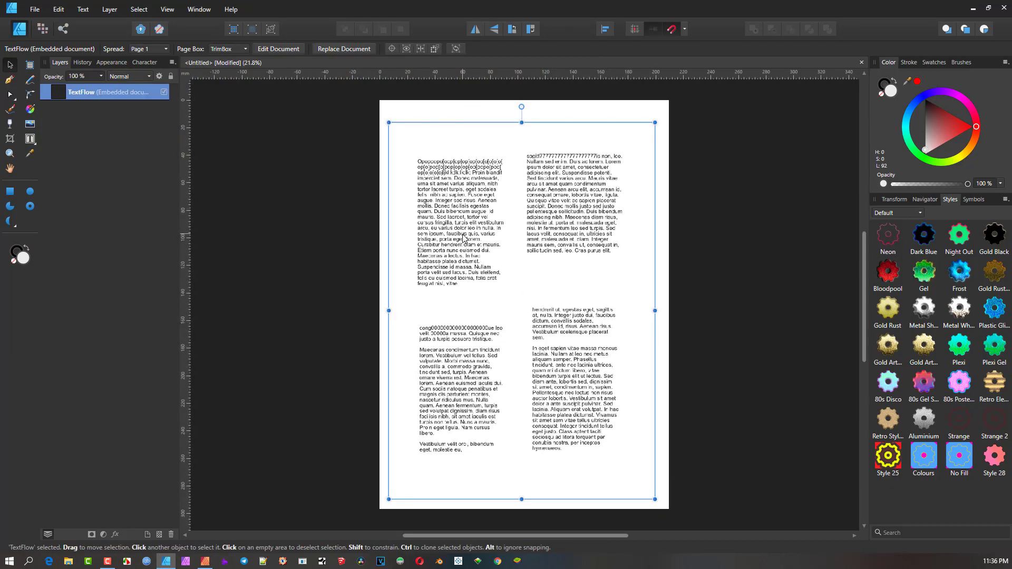
# Open the embedded TextFlow document for editing and float it in a narrower window beside the host document
pyautogui.hscroll(3, 533, 238)
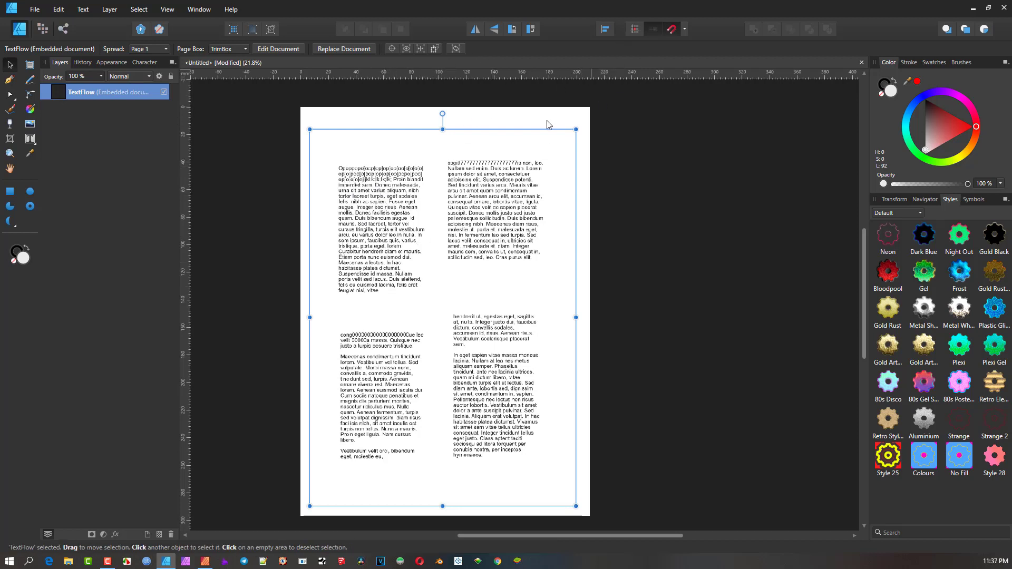
pyautogui.doubleClick(384, 198)
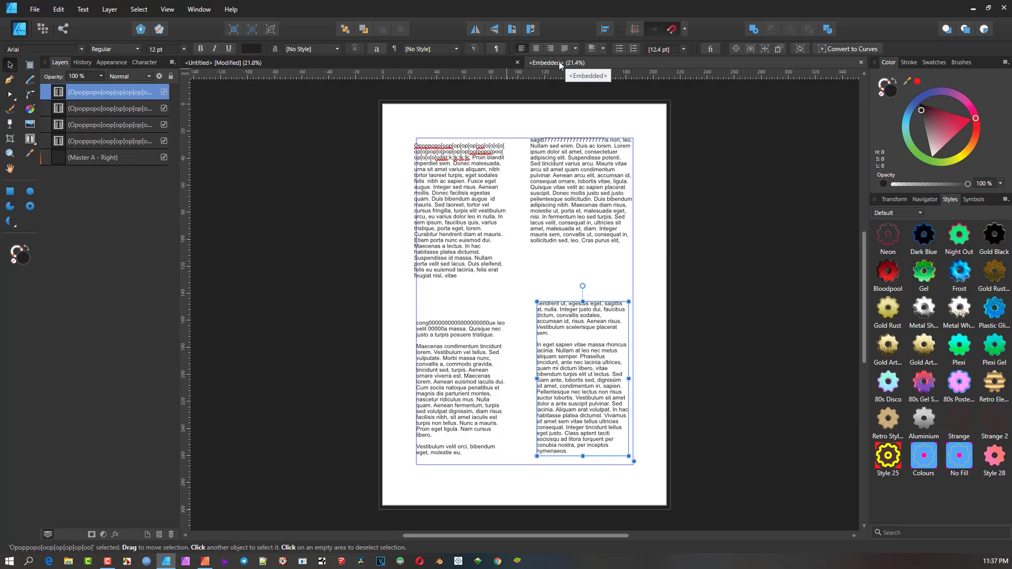
pyautogui.moveTo(559, 61)
pyautogui.mouseDown()
pyautogui.moveTo(566, 96)
pyautogui.moveTo(580, 101)
pyautogui.moveTo(596, 84)
pyautogui.moveTo(647, 83)
pyautogui.mouseUp()
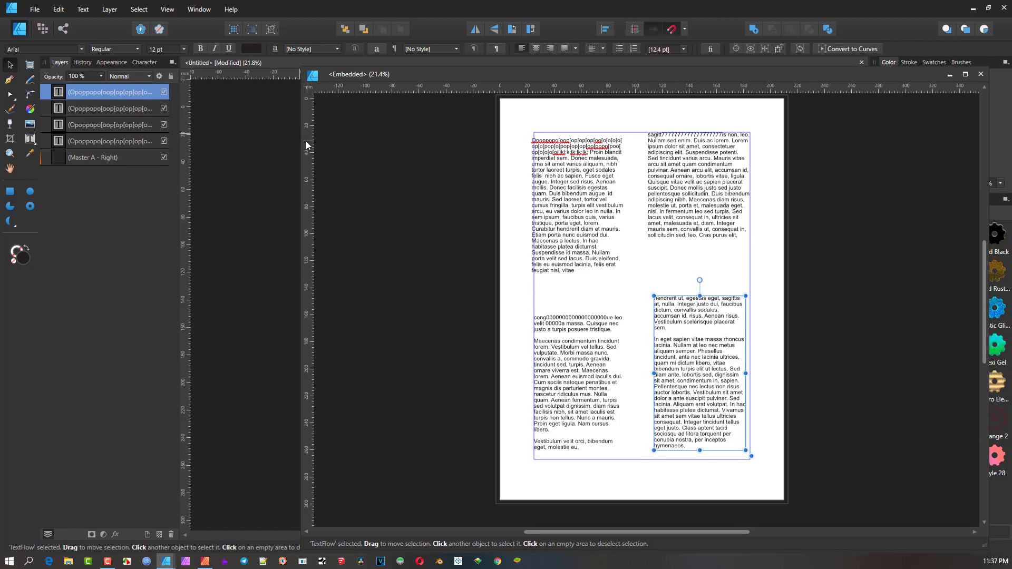
pyautogui.moveTo(300, 140); pyautogui.dragTo(636, 148)
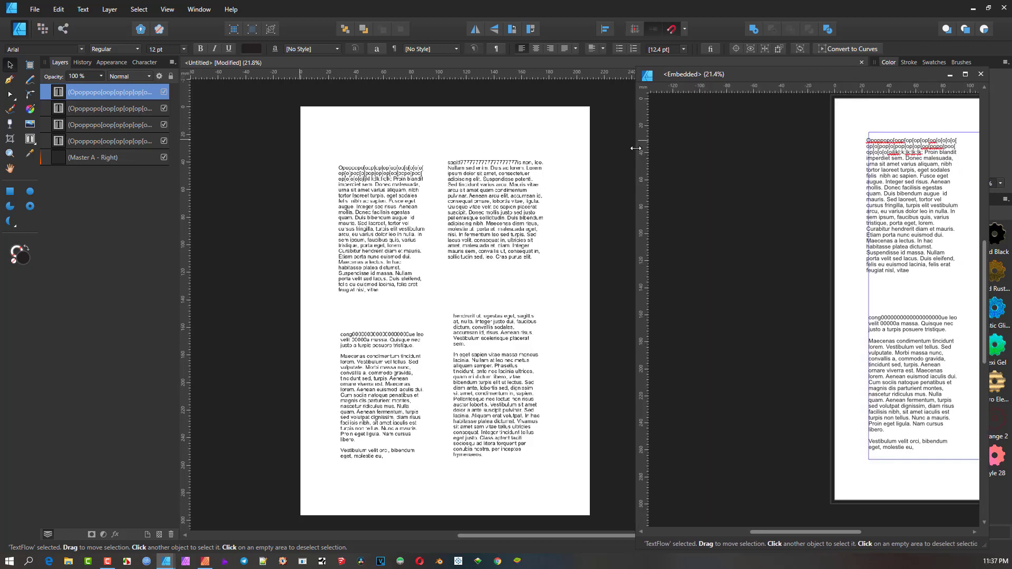
pyautogui.moveTo(691, 75); pyautogui.dragTo(655, 79)
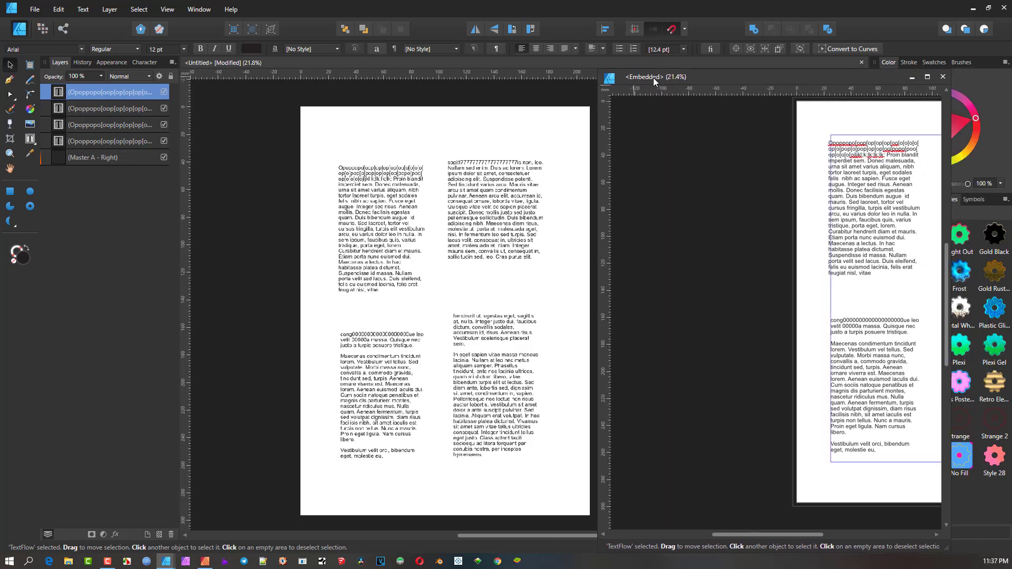
pyautogui.hotkey('ctrl', '0')
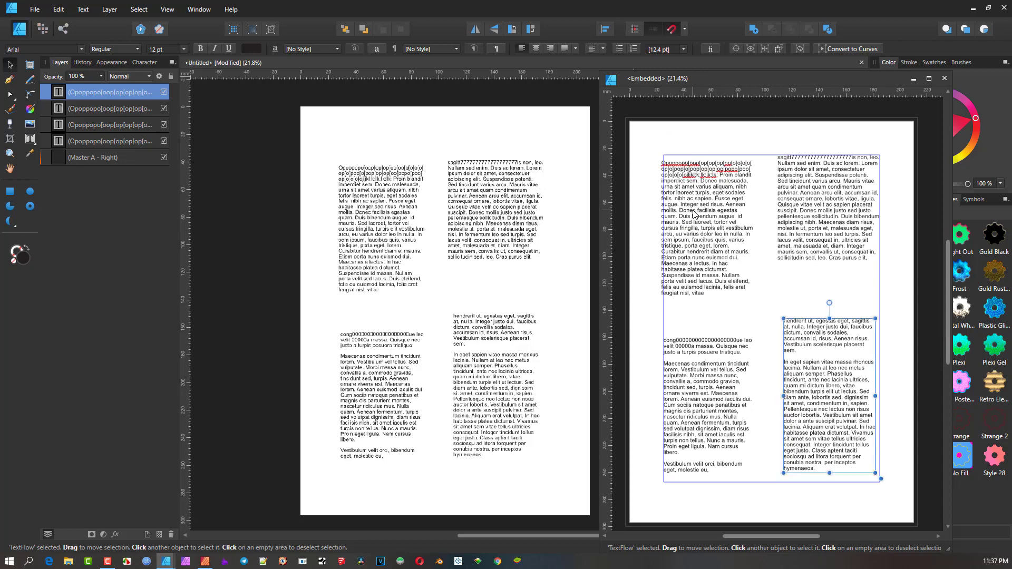
# In the embedded document, shorten the upper-left text frame by raising its lower edge
pyautogui.click(696, 232)
pyautogui.moveTo(707, 295)
pyautogui.mouseDown()
pyautogui.moveTo(707, 232)
pyautogui.moveTo(707, 280)
pyautogui.mouseUp()
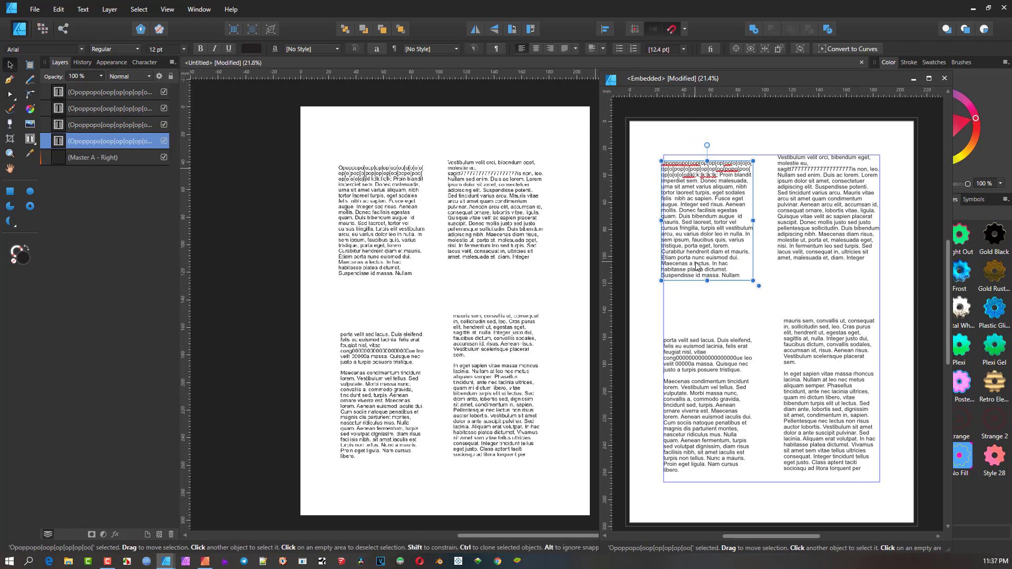
pyautogui.moveTo(710, 281)
pyautogui.mouseDown()
pyautogui.moveTo(708, 293)
pyautogui.moveTo(724, 268)
pyautogui.mouseUp()
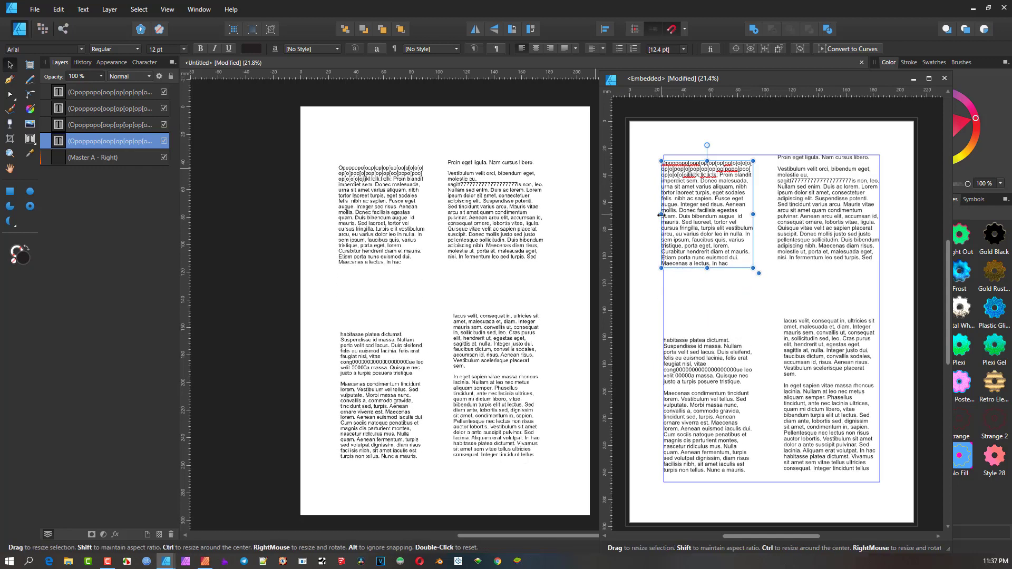
# Align the upper-left frame's left edge with the margin, widen it slightly, and enlarge the lower-left frame to the same width
pyautogui.moveTo(662, 215); pyautogui.dragTo(663, 215)
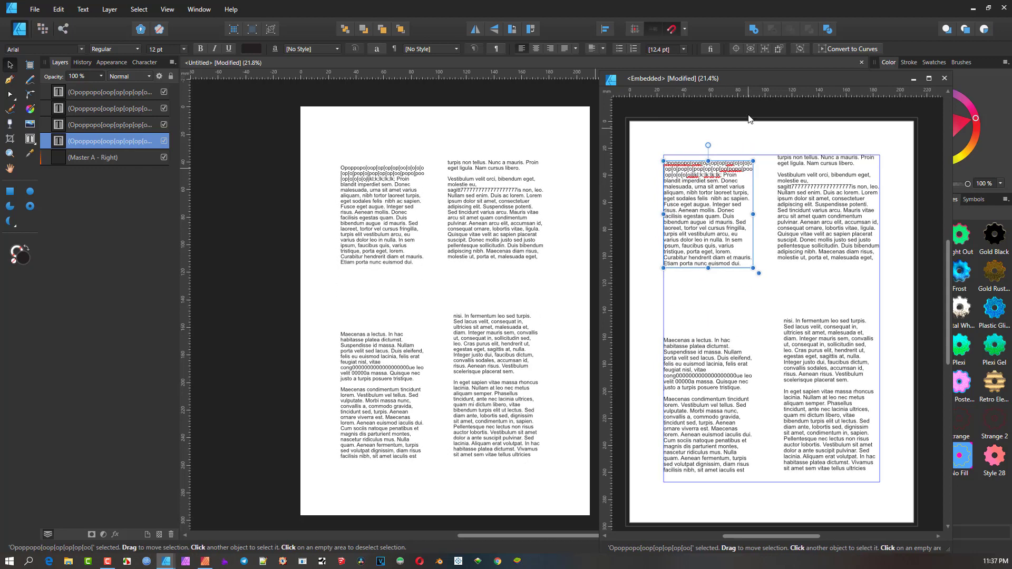
pyautogui.moveTo(753, 215); pyautogui.dragTo(761, 214)
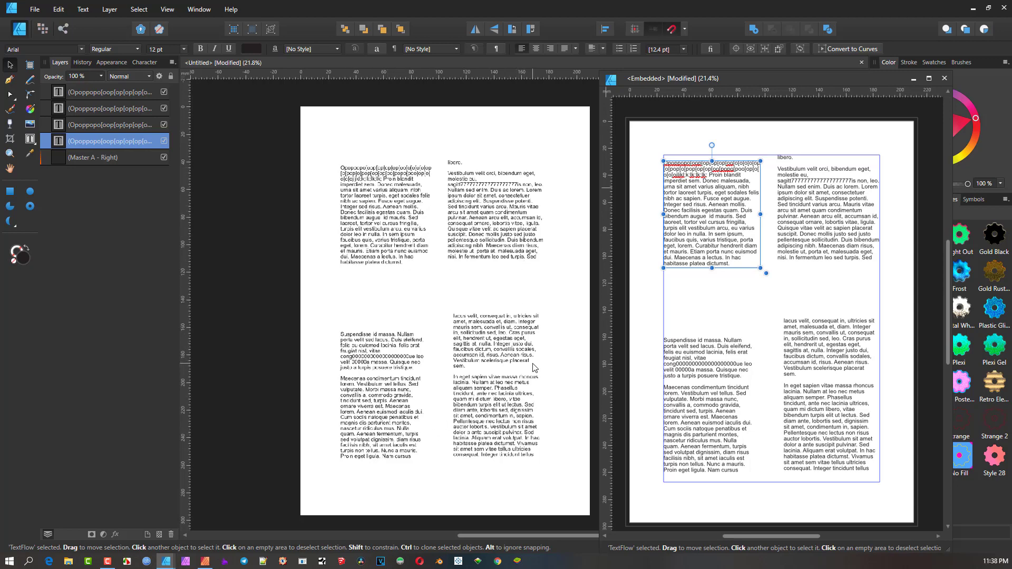
pyautogui.hotkey('ctrl', 'z')
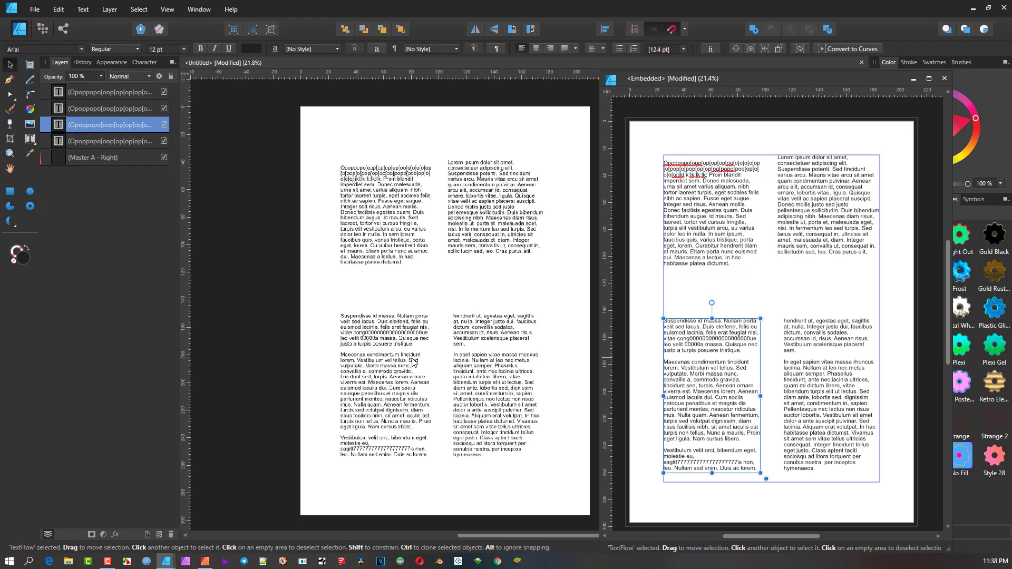